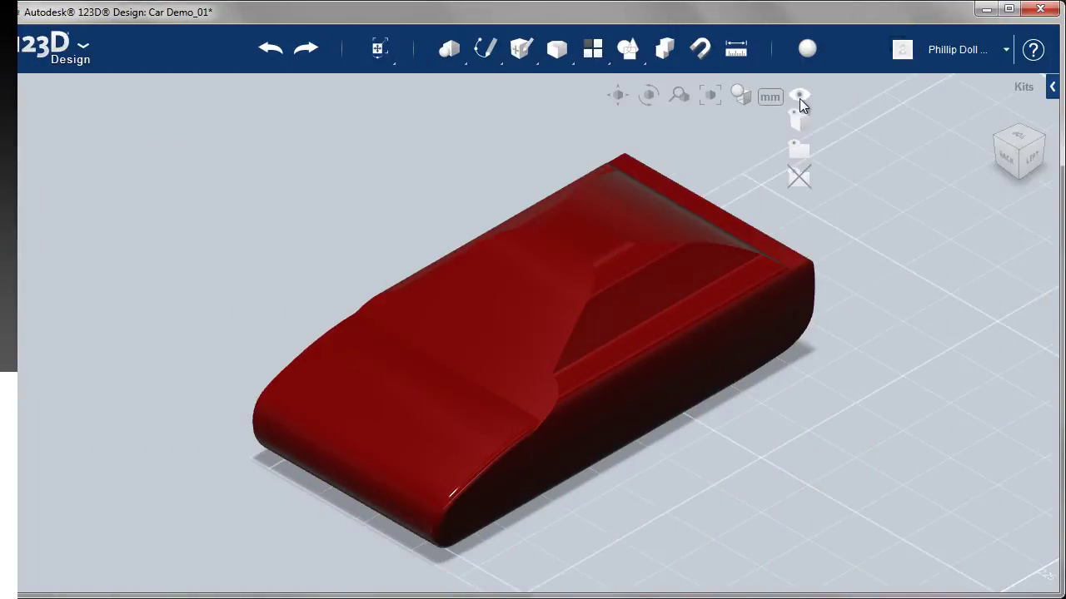
Show the car's sketch profiles and zoom in on the rear from the Left view.
{"action": "left_click", "coordinate": [797, 151]}
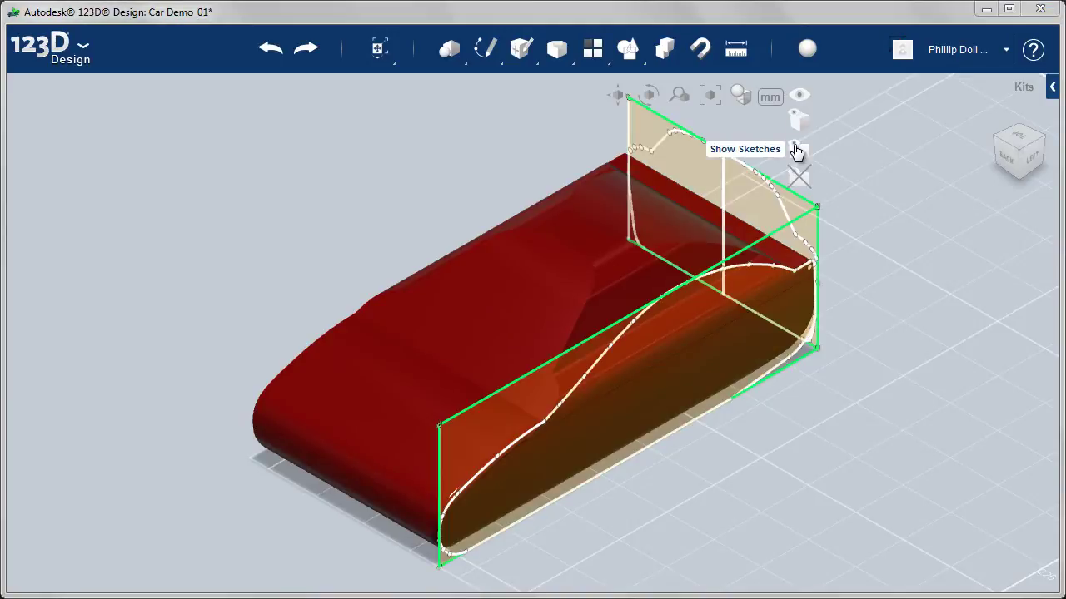
{"action": "left_click", "coordinate": [1032, 162]}
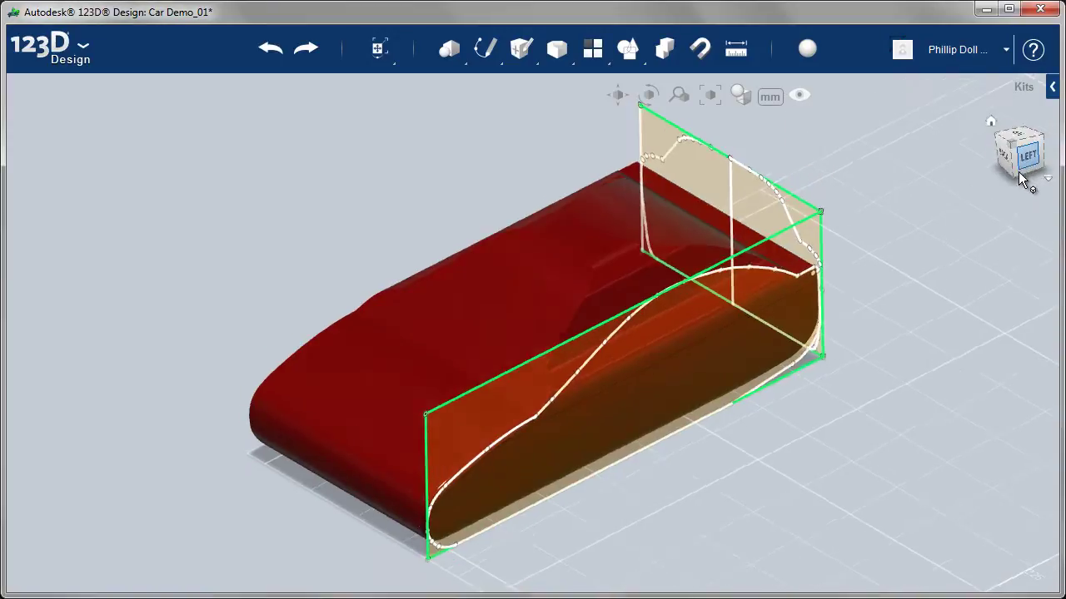
{"action": "scroll", "coordinate": [821, 415], "scroll_direction": "up", "scroll_amount": 5}
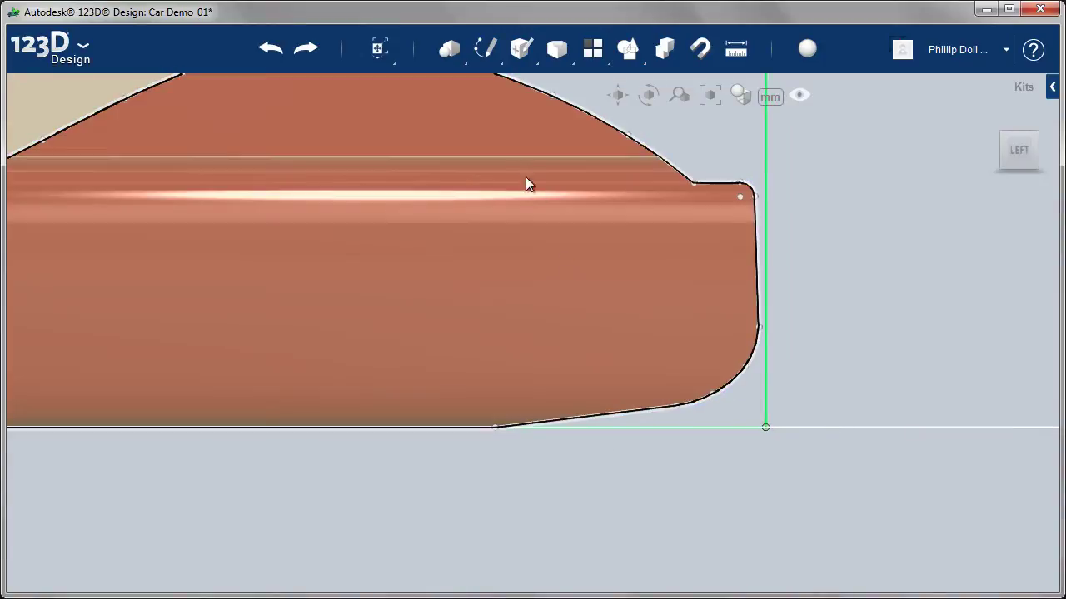
Sketch a 16 mm radius circle on the car's side face above the rear bottom edge.
{"action": "mouse_move", "coordinate": [462, 58]}
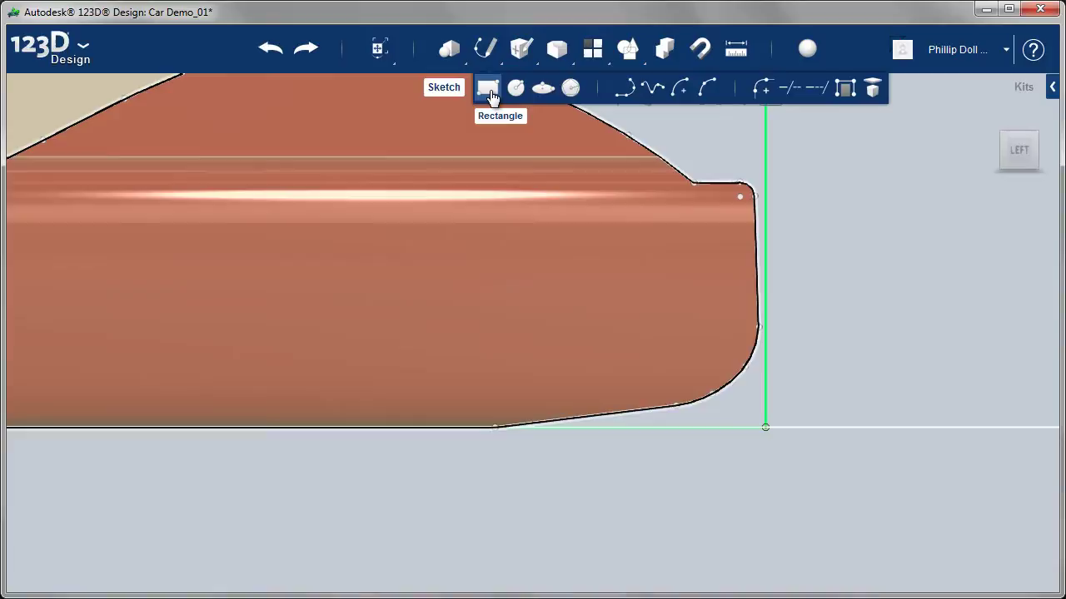
{"action": "left_click", "coordinate": [516, 89]}
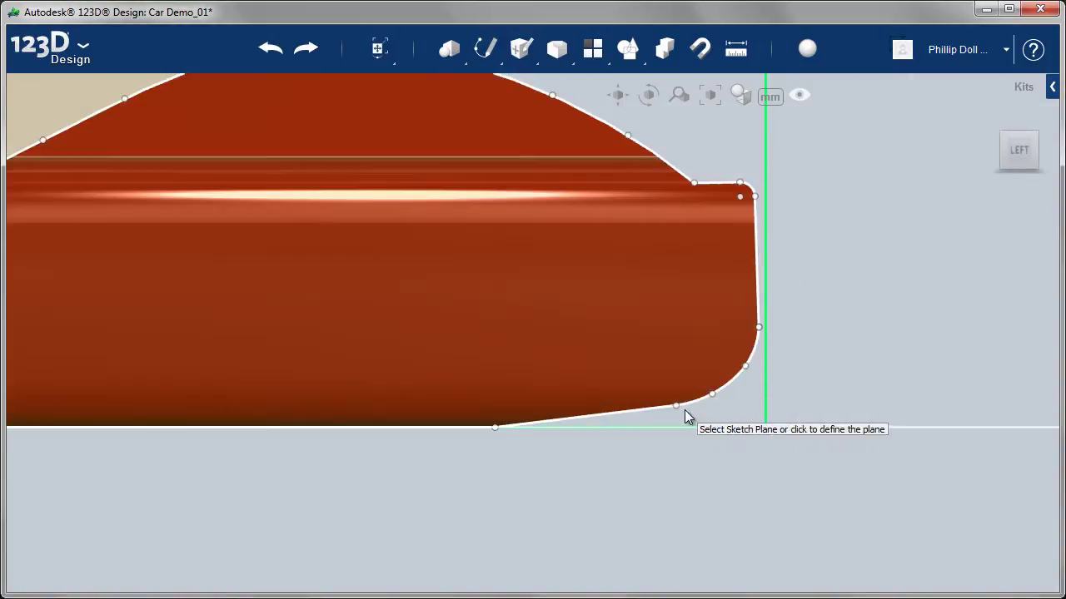
{"action": "left_click", "coordinate": [680, 402]}
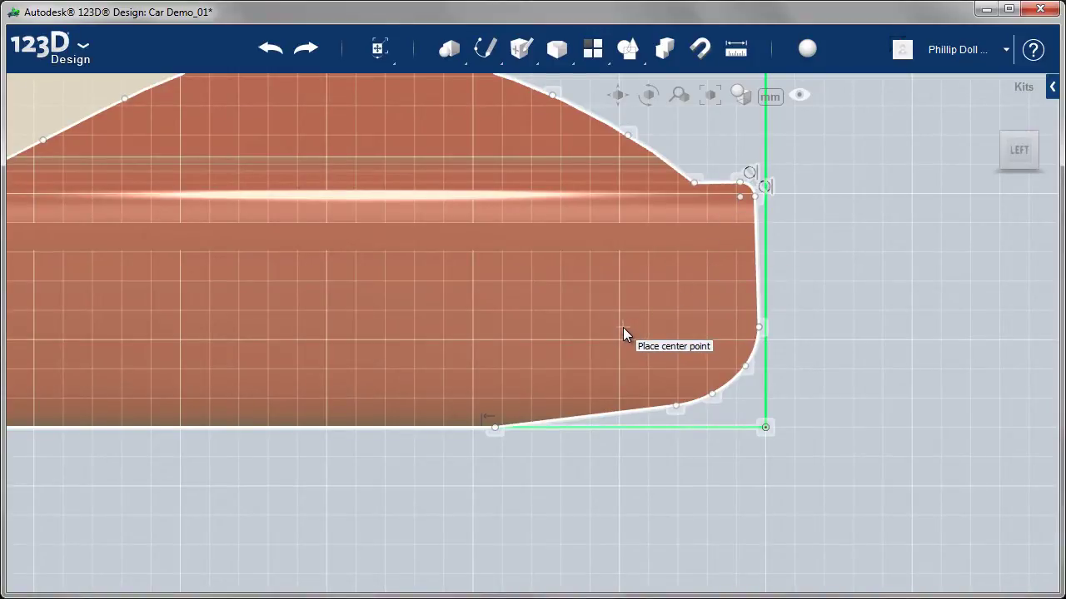
{"action": "left_click", "coordinate": [590, 368]}
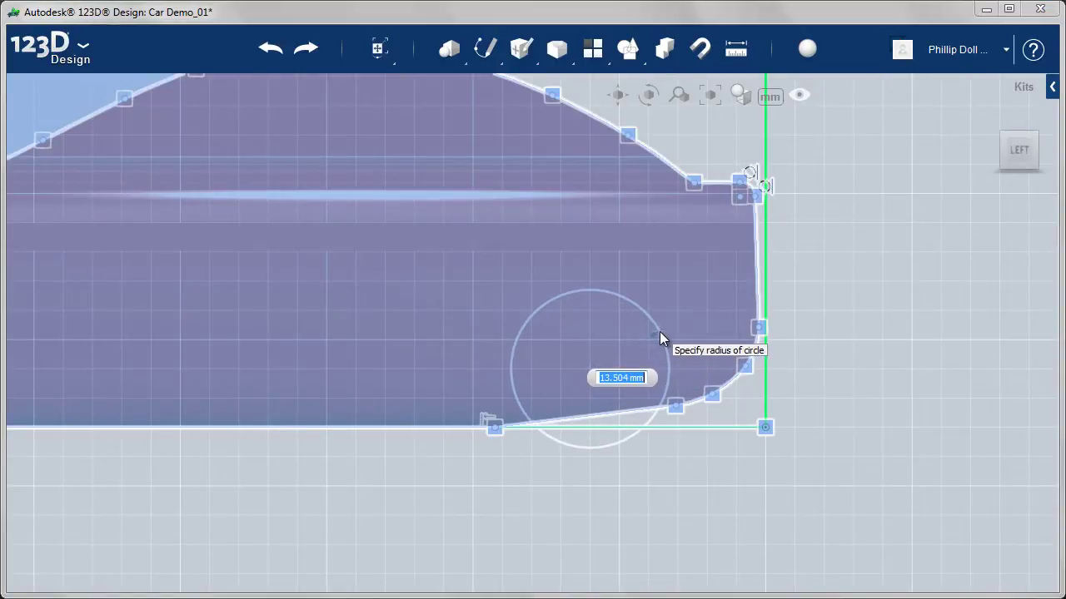
{"action": "type", "text": "16"}
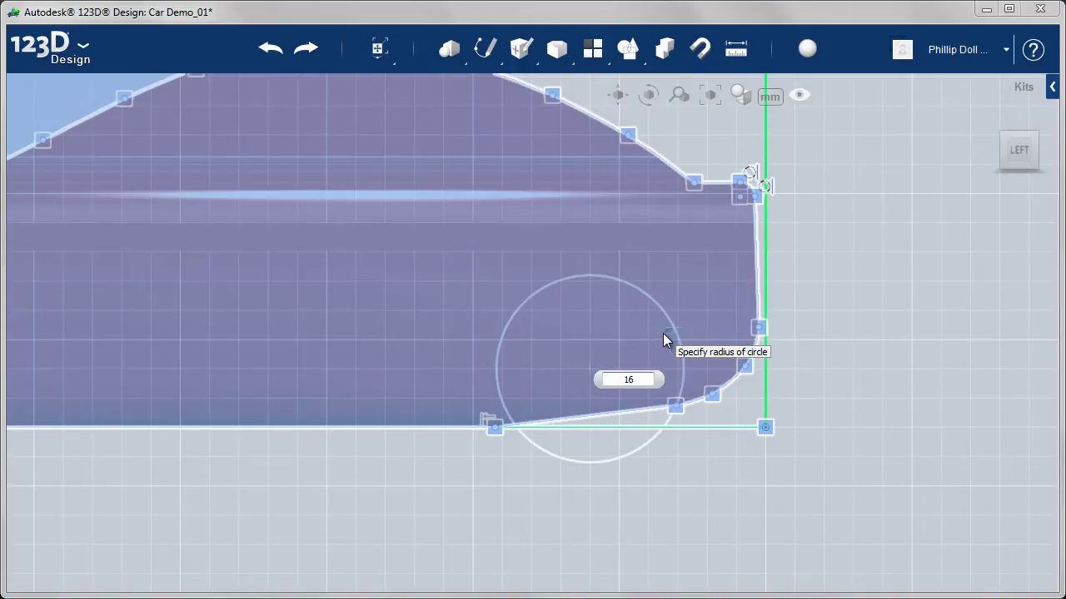
{"action": "key", "text": "Tab"}
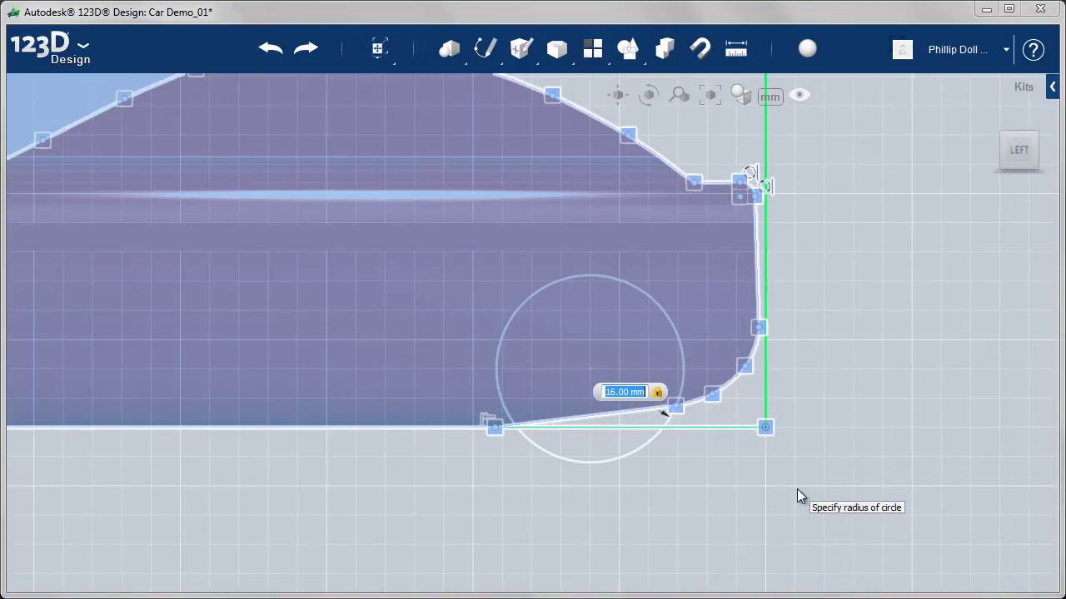
{"action": "key", "text": "Return"}
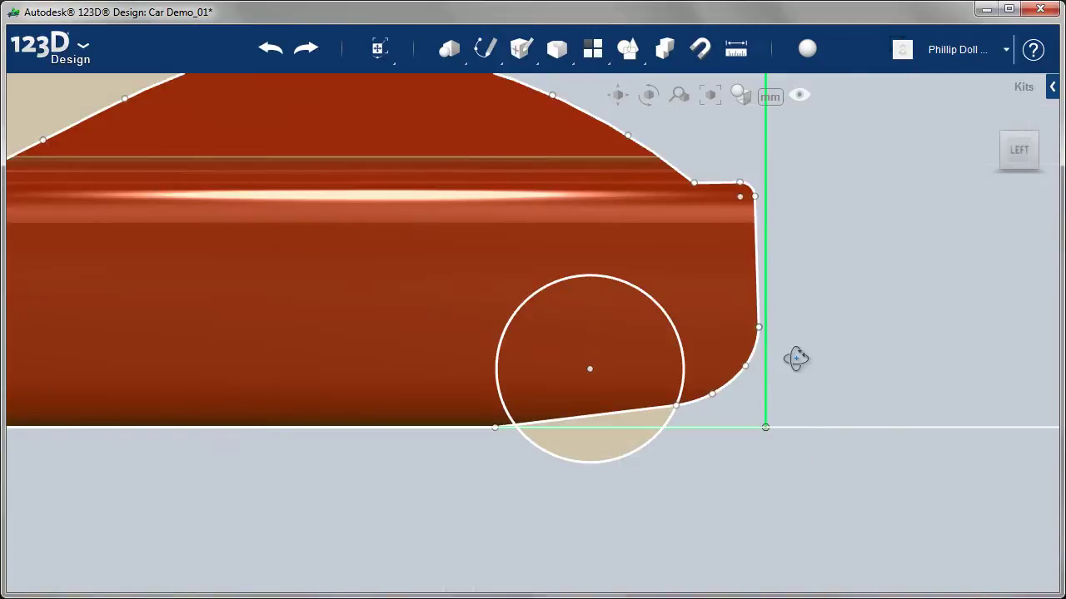
Draw a sloped line from the car's bottom edge to the wheel circle's left side.
{"action": "right_click_drag", "start_coordinate": [796, 359], "coordinate": [827, 372]}
{"action": "scroll", "coordinate": [665, 449], "scroll_direction": "up", "scroll_amount": 2}
{"action": "mouse_move", "coordinate": [485, 53]}
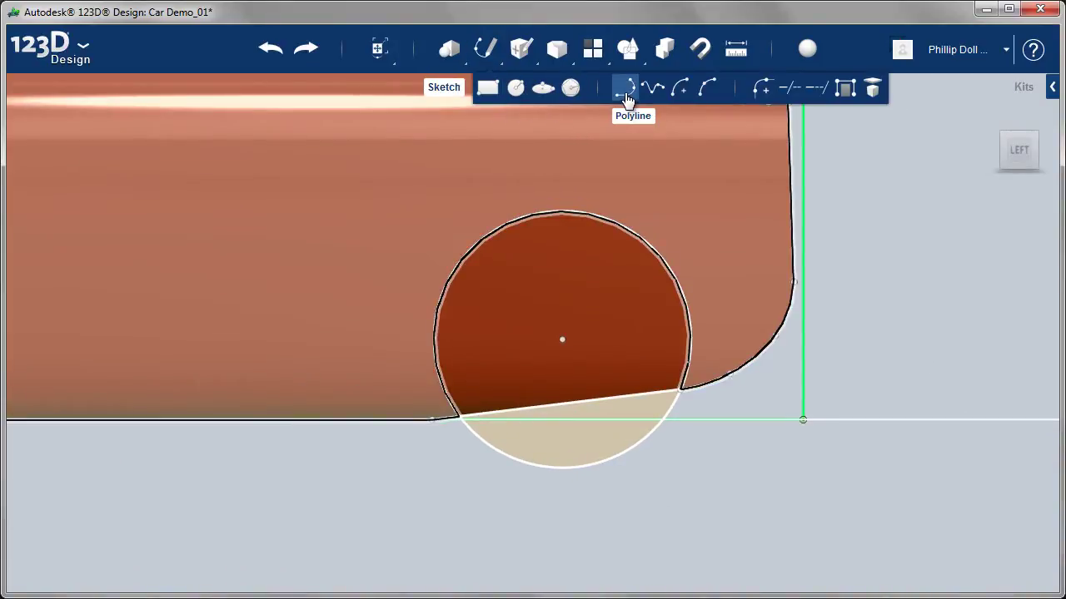
{"action": "left_click", "coordinate": [626, 91]}
{"action": "left_click", "coordinate": [638, 242]}
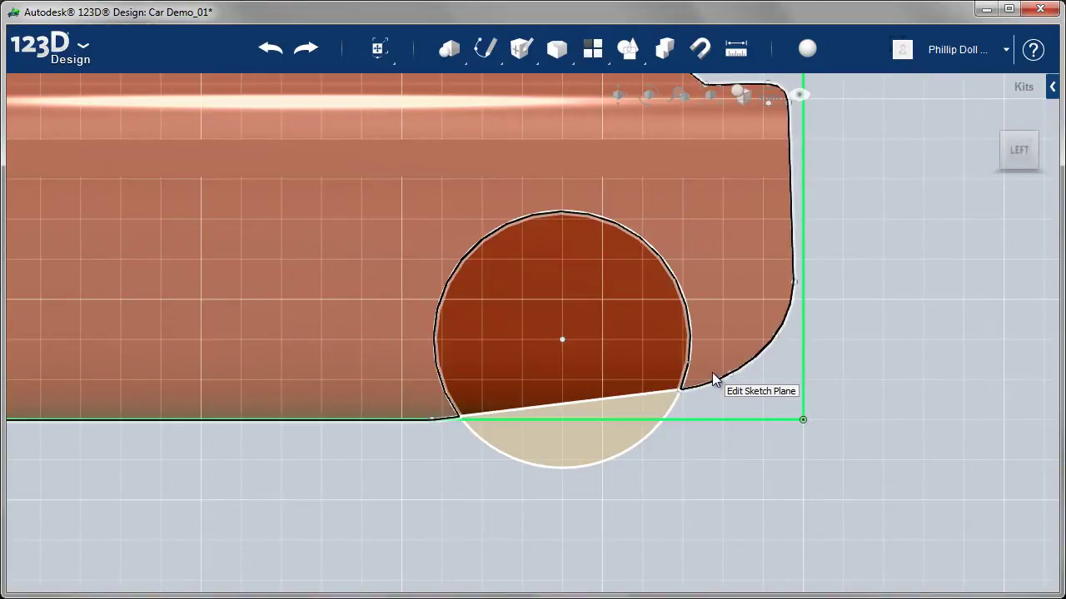
{"action": "left_click", "coordinate": [418, 421]}
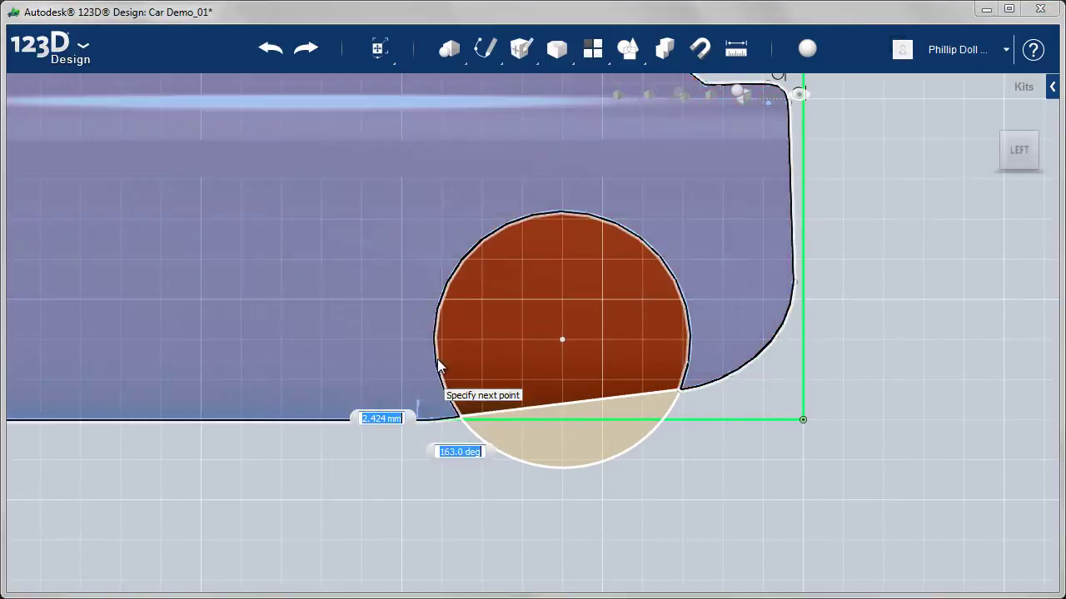
{"action": "left_click", "coordinate": [436, 318]}
{"action": "key", "text": "Escape"}
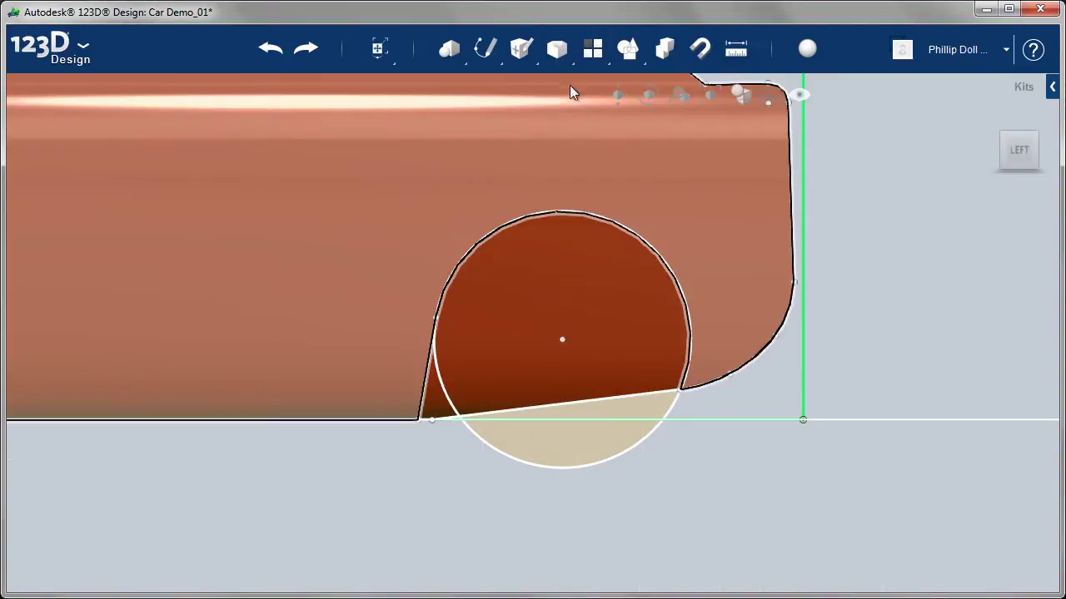
Draw a second sloped line from the bottom edge to the circle's right side.
{"action": "mouse_move", "coordinate": [486, 48]}
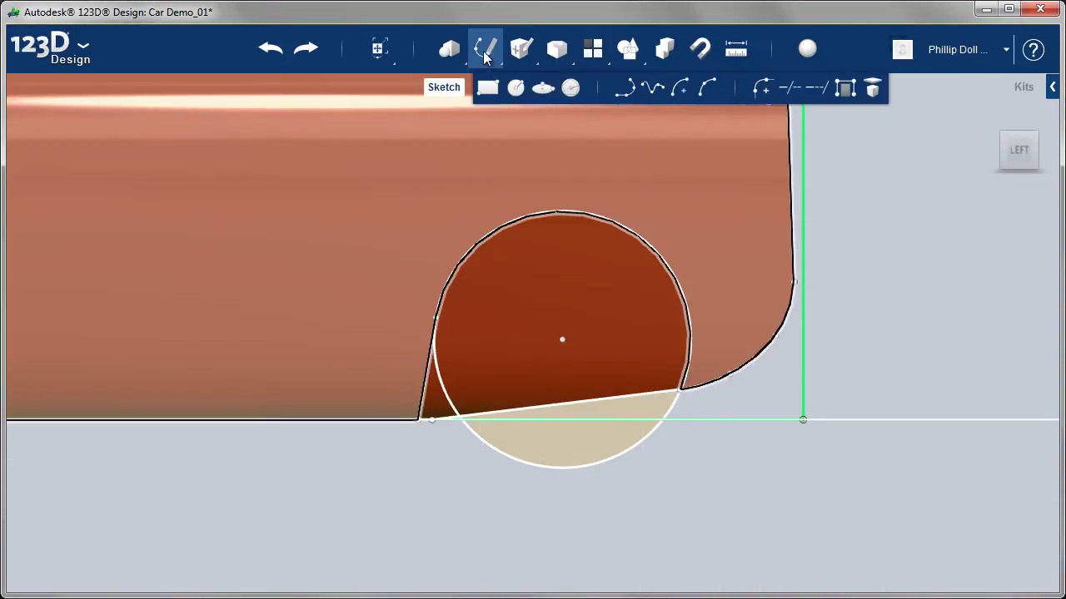
{"action": "left_click", "coordinate": [629, 90]}
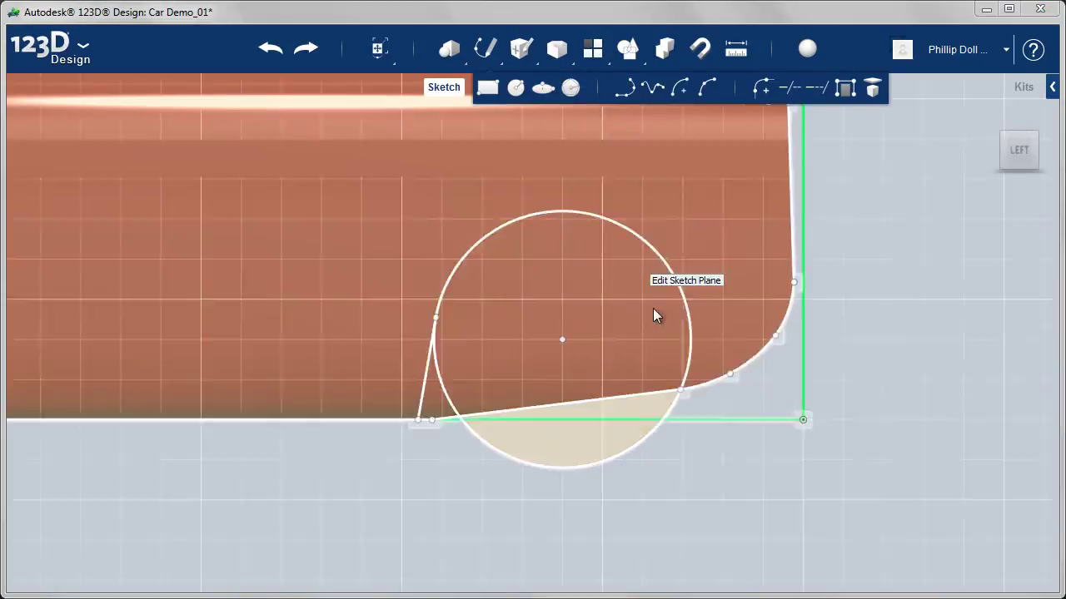
{"action": "left_click", "coordinate": [710, 388]}
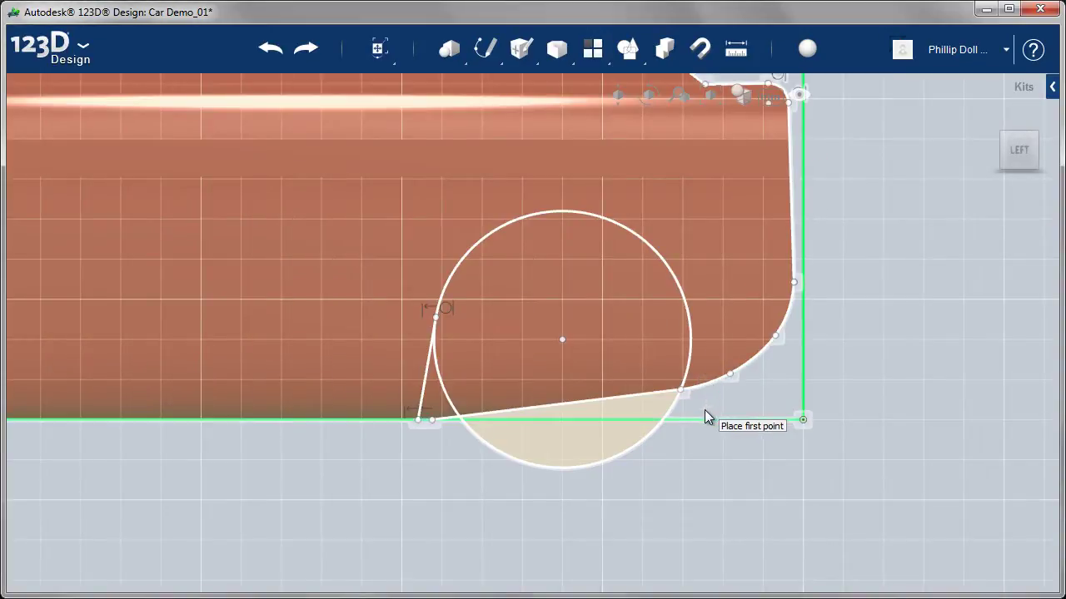
{"action": "left_click", "coordinate": [707, 423]}
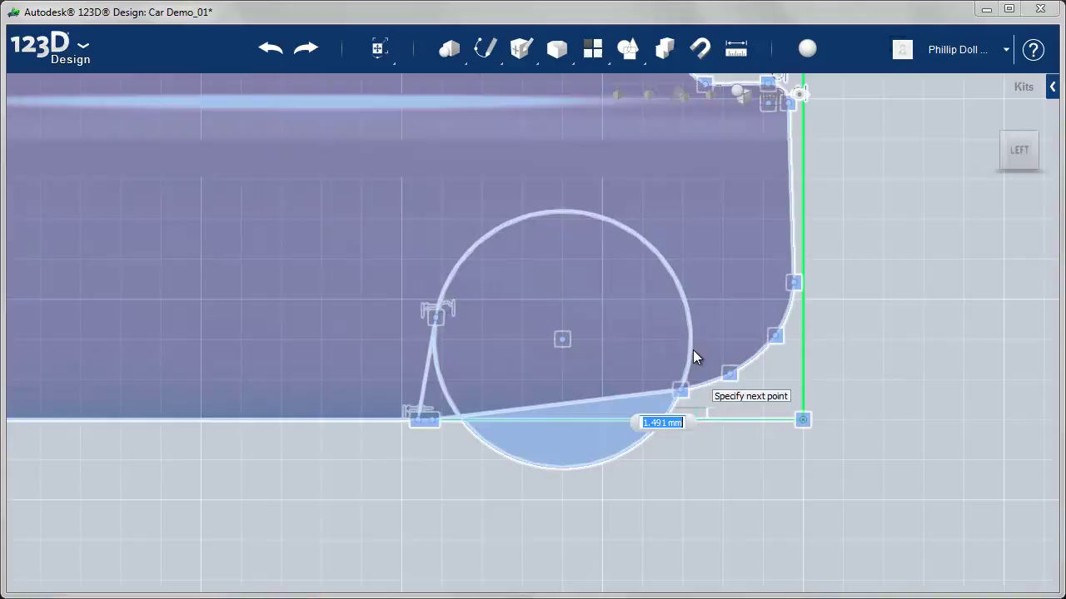
{"action": "left_click", "coordinate": [685, 299]}
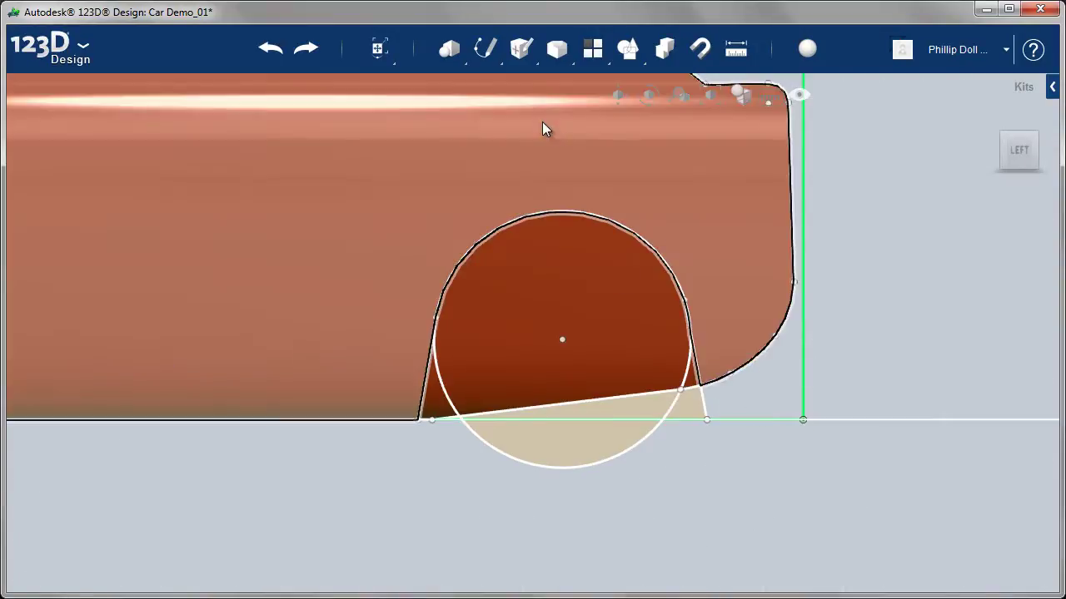
{"action": "mouse_move", "coordinate": [485, 48]}
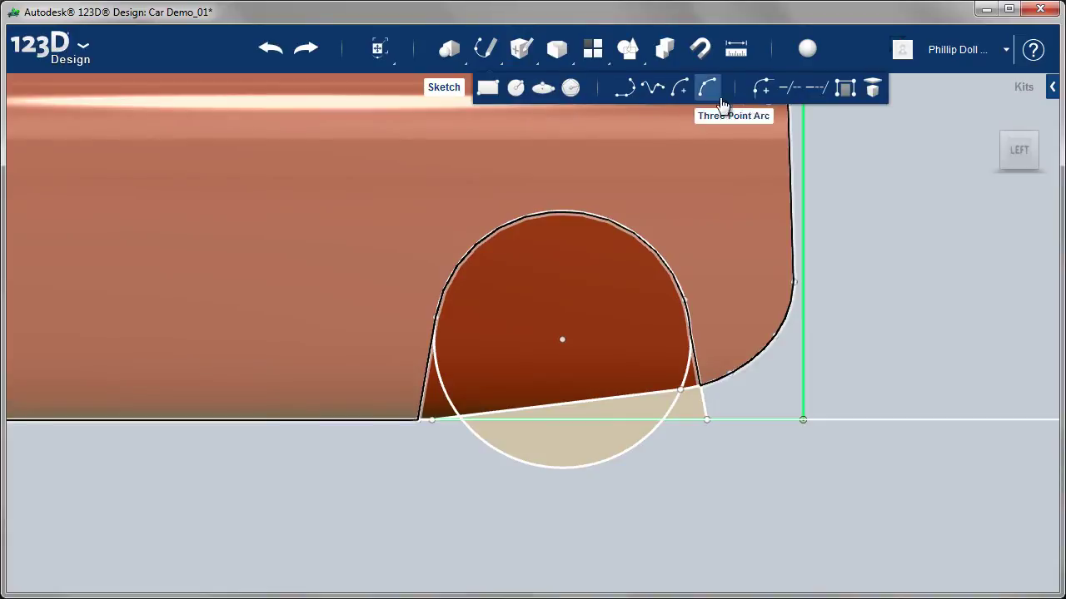
Trim the circle's lower arcs and the leftover pieces near the arch base.
{"action": "left_click", "coordinate": [785, 94]}
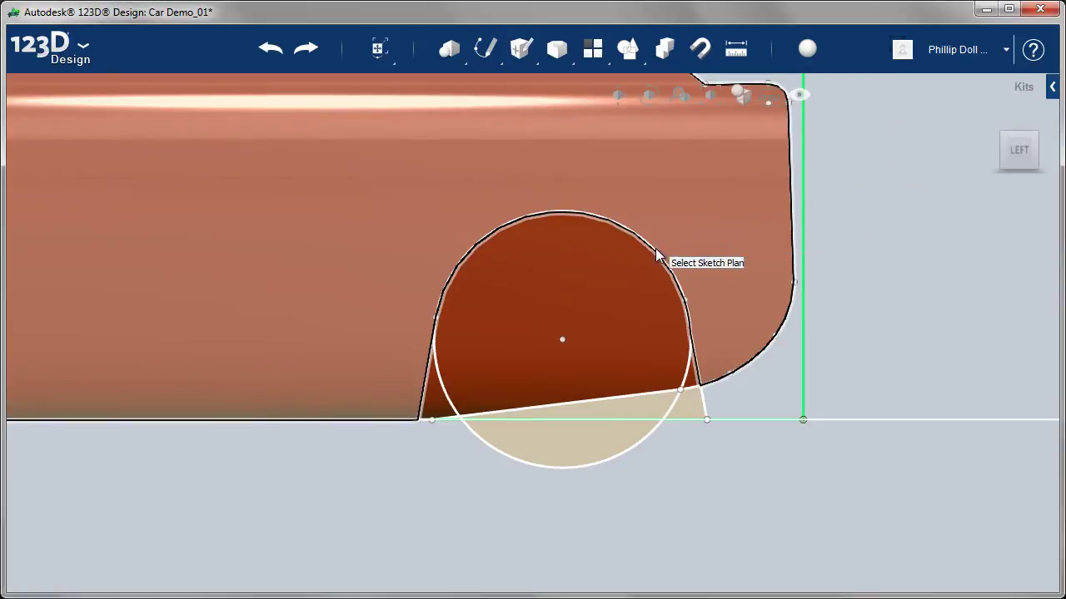
{"action": "left_click", "coordinate": [656, 252]}
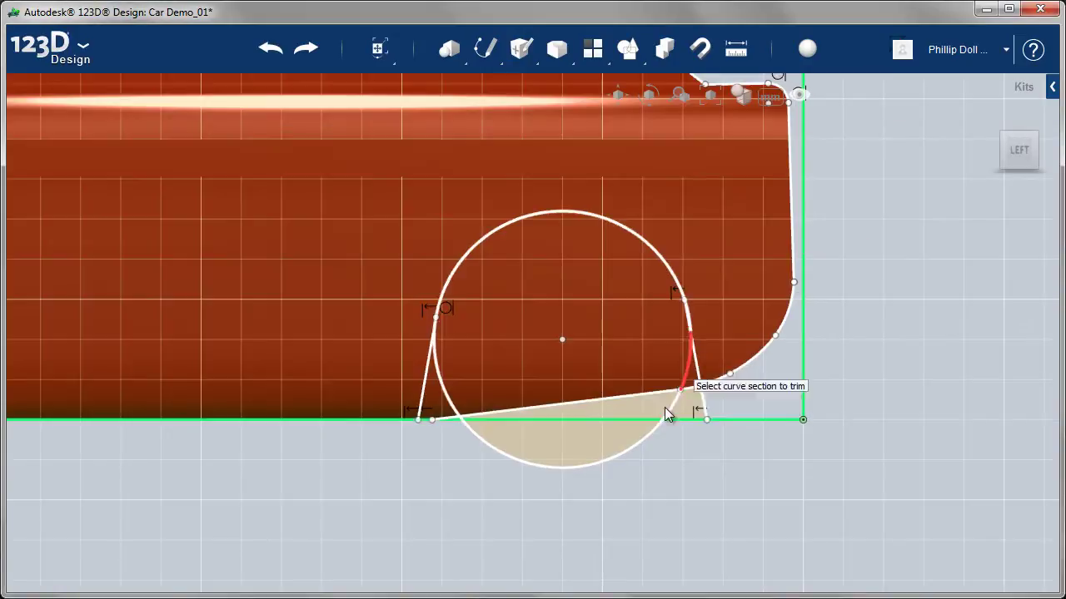
{"action": "left_click", "coordinate": [450, 409]}
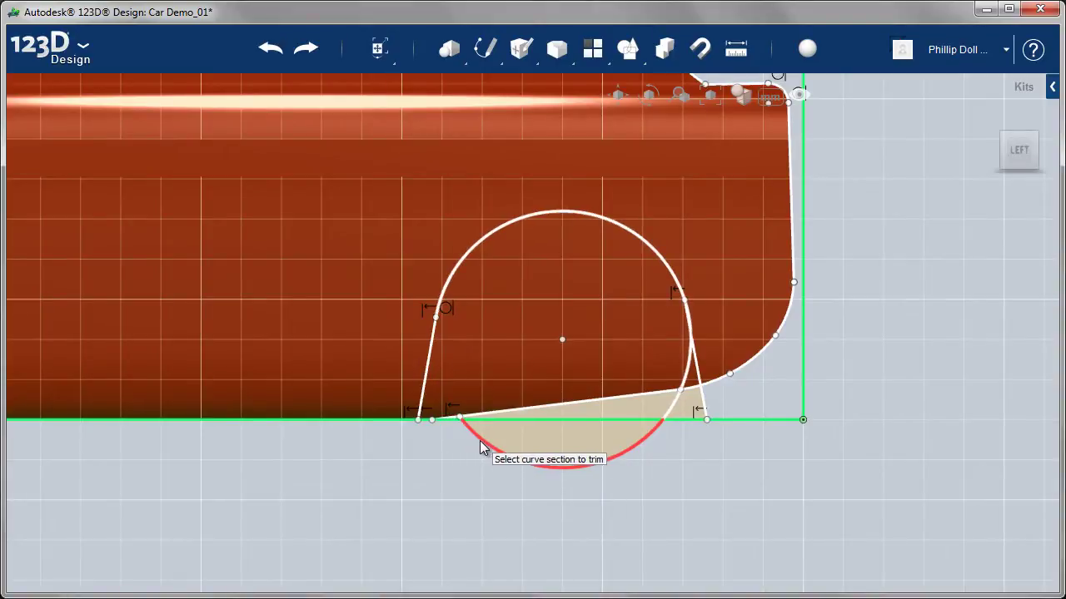
{"action": "left_click", "coordinate": [479, 448]}
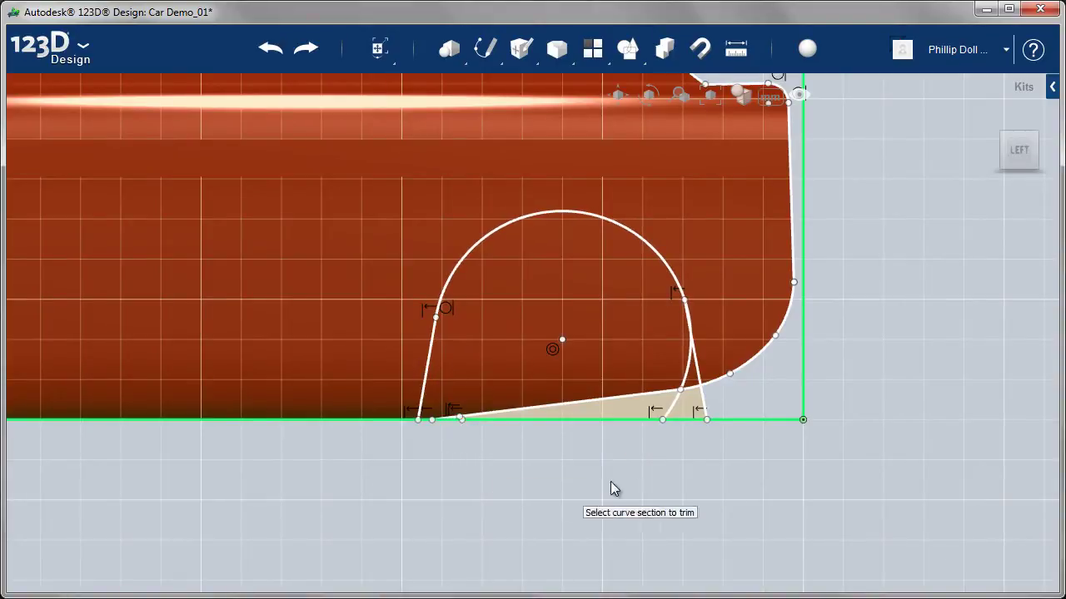
{"action": "left_click", "coordinate": [686, 377]}
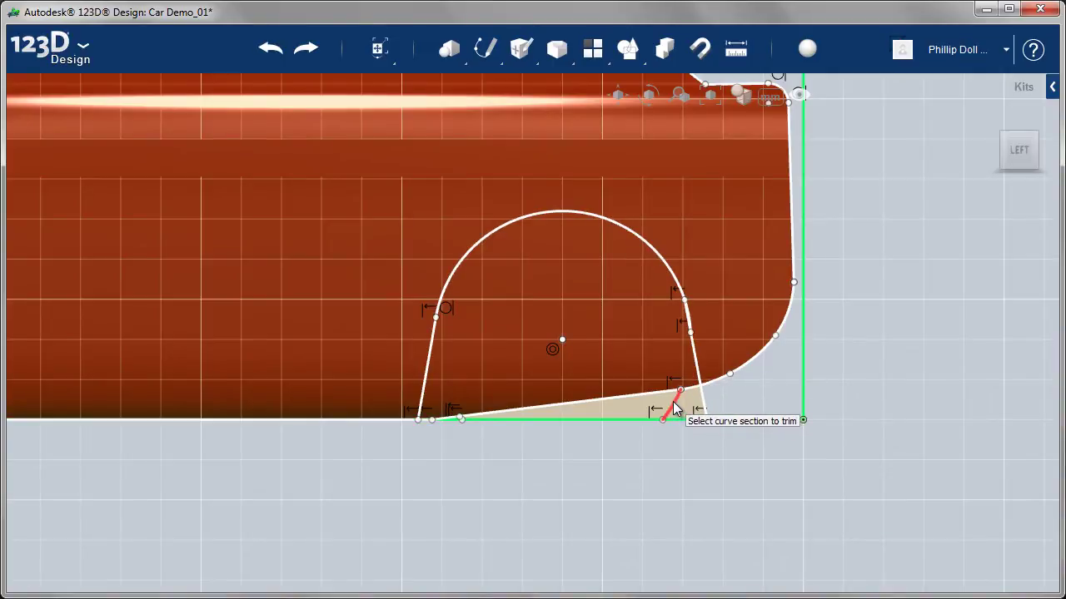
{"action": "left_click", "coordinate": [673, 403]}
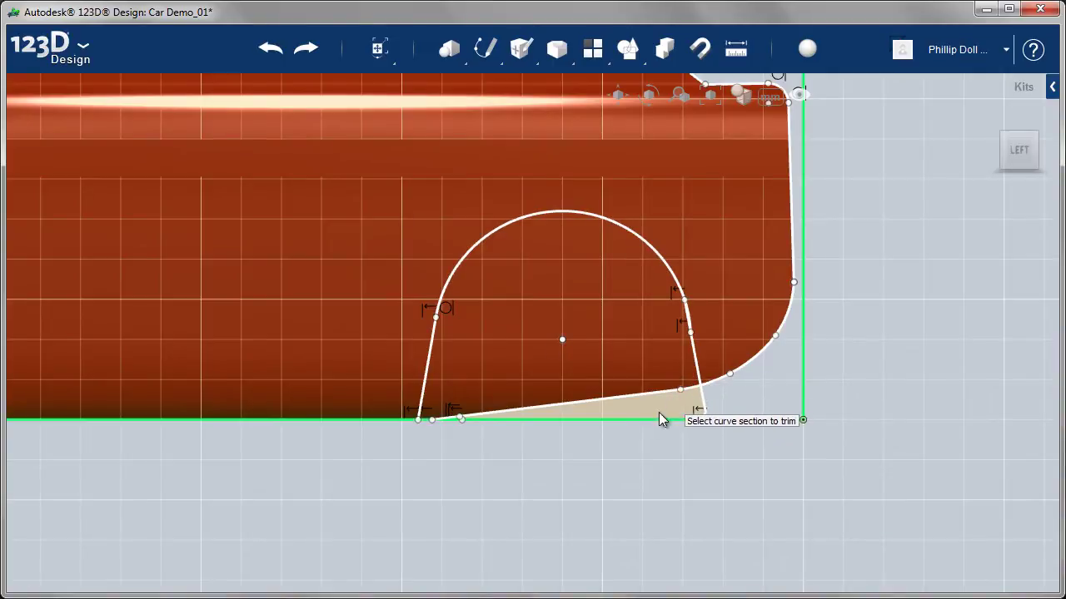
{"action": "left_click", "coordinate": [606, 397]}
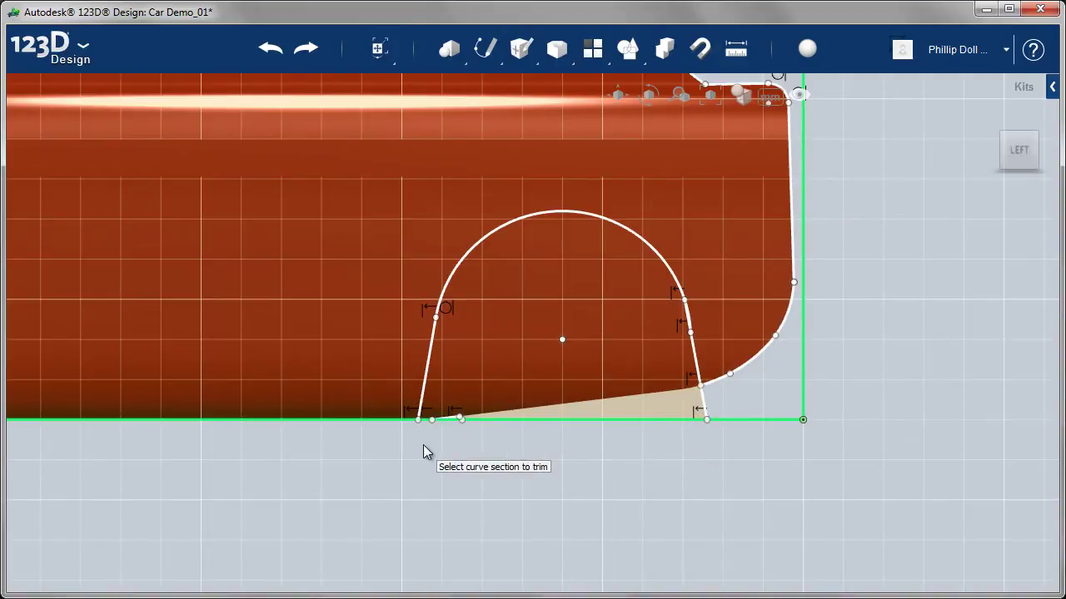
Trim the remaining short sloped segment and zoom out to check the closed arch profile.
{"action": "scroll", "coordinate": [429, 441], "scroll_direction": "up", "scroll_amount": 3}
{"action": "scroll", "coordinate": [440, 429], "scroll_direction": "up", "scroll_amount": 2}
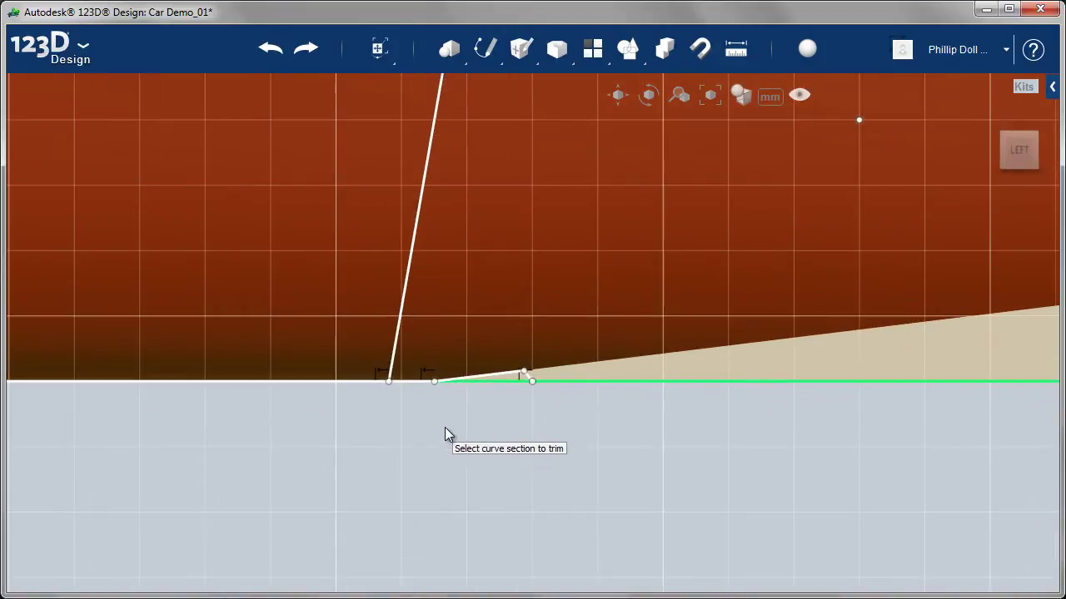
{"action": "left_click", "coordinate": [527, 354]}
{"action": "scroll", "coordinate": [559, 454], "scroll_direction": "up", "scroll_amount": 2}
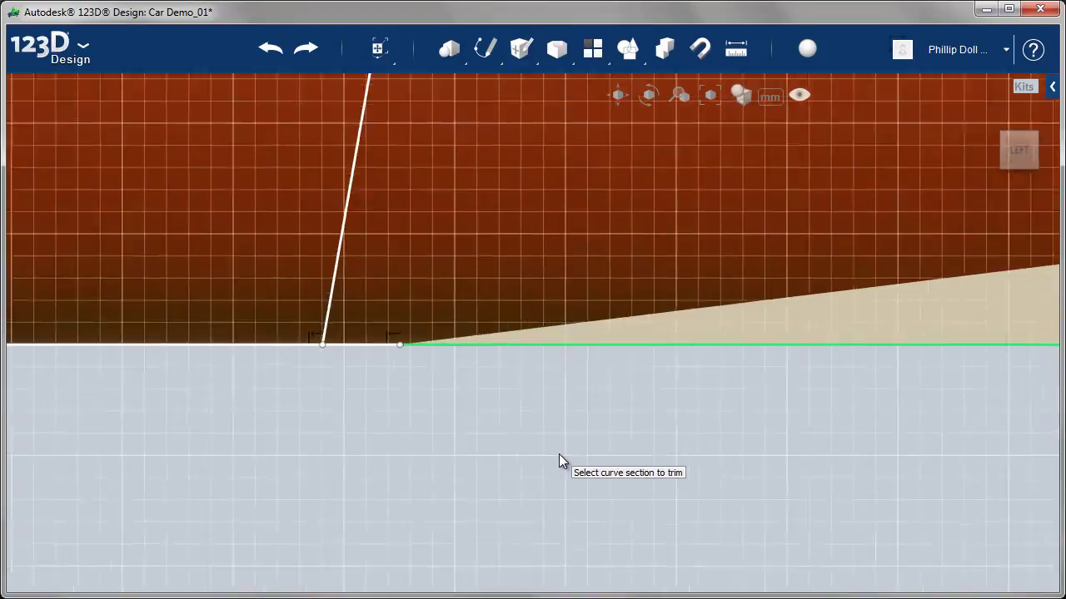
{"action": "scroll", "coordinate": [560, 457], "scroll_direction": "down", "scroll_amount": 5}
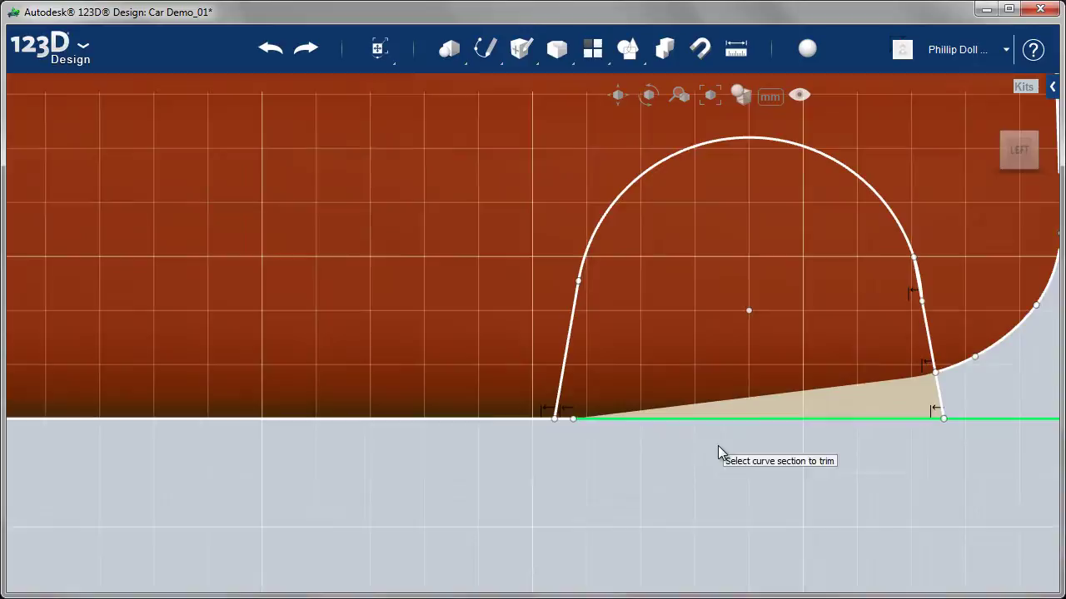
{"action": "scroll", "coordinate": [756, 441], "scroll_direction": "down", "scroll_amount": 1}
Extrude the wheel-arch profile -20 mm to cut the arch into the red body.
{"action": "middle_click_drag", "start_coordinate": [738, 495], "coordinate": [606, 399]}
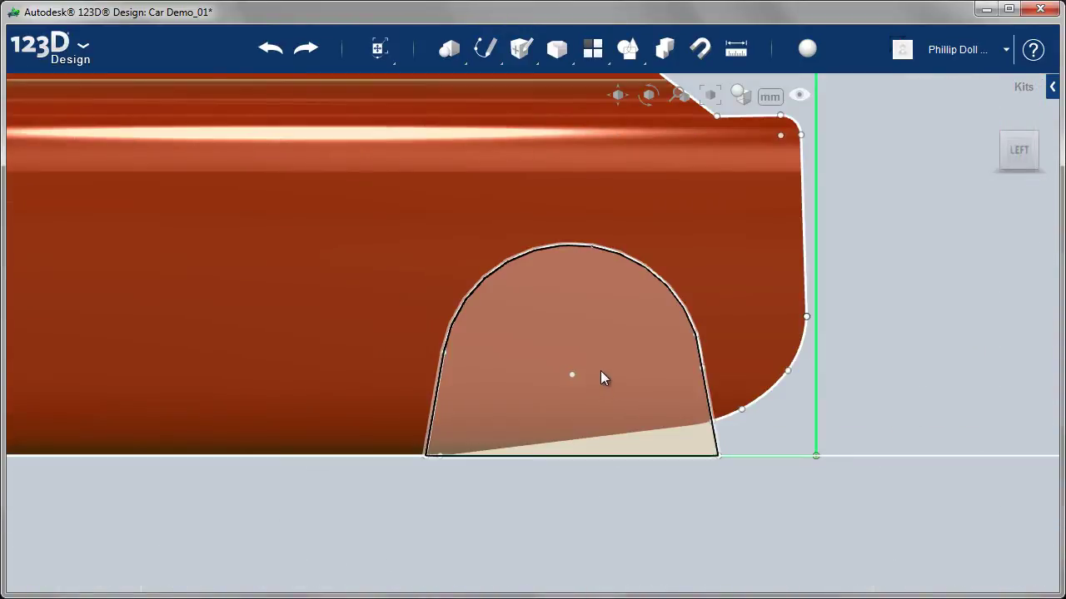
{"action": "mouse_move", "coordinate": [700, 511]}
{"action": "right_mouse_down"}
{"action": "mouse_move", "coordinate": [638, 542]}
{"action": "mouse_move", "coordinate": [650, 544]}
{"action": "mouse_move", "coordinate": [630, 467]}
{"action": "right_mouse_up"}
{"action": "middle_click_drag", "start_coordinate": [630, 467], "coordinate": [659, 326]}
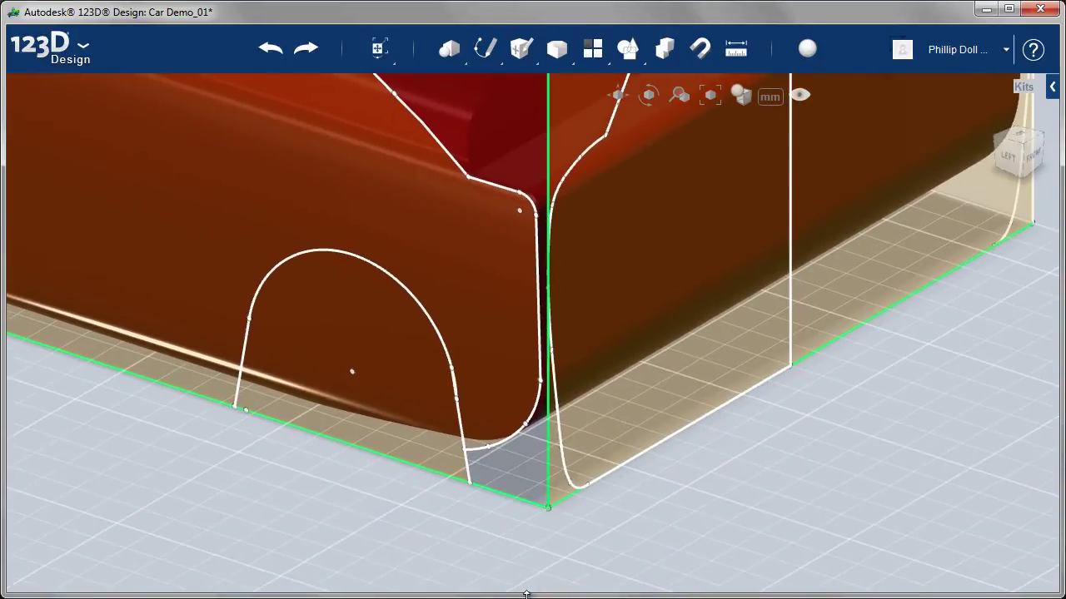
{"action": "left_click", "coordinate": [384, 388]}
{"action": "mouse_move", "coordinate": [413, 460]}
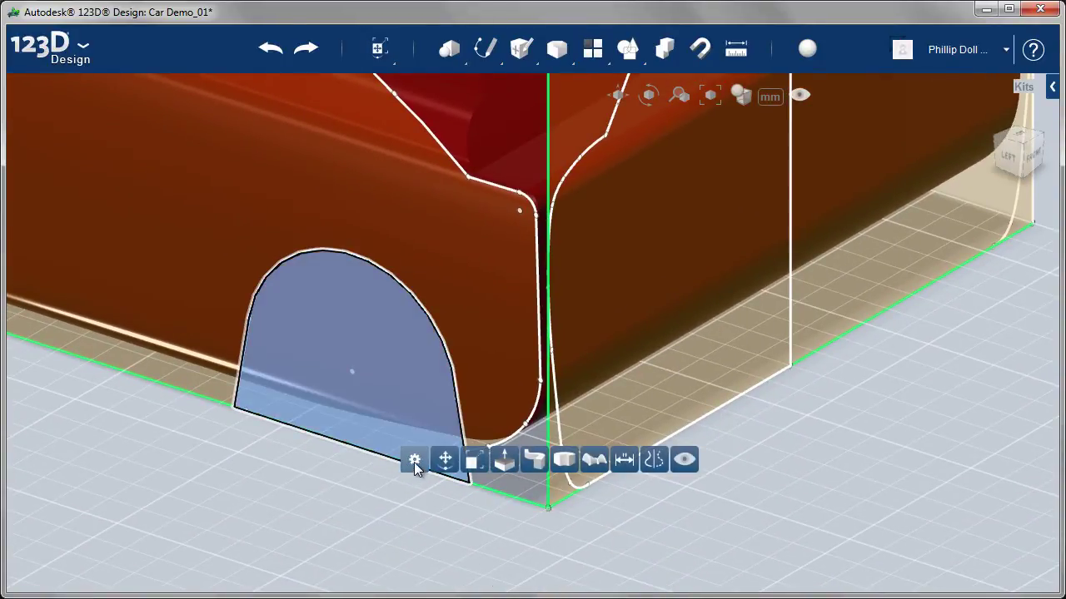
{"action": "left_click", "coordinate": [504, 460]}
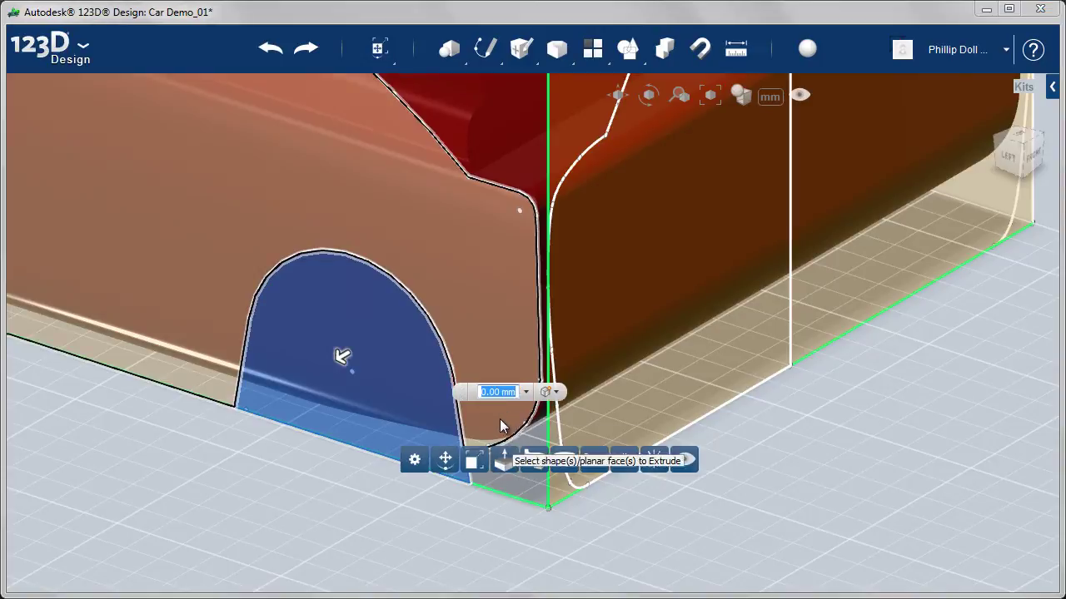
{"action": "left_click", "coordinate": [343, 355]}
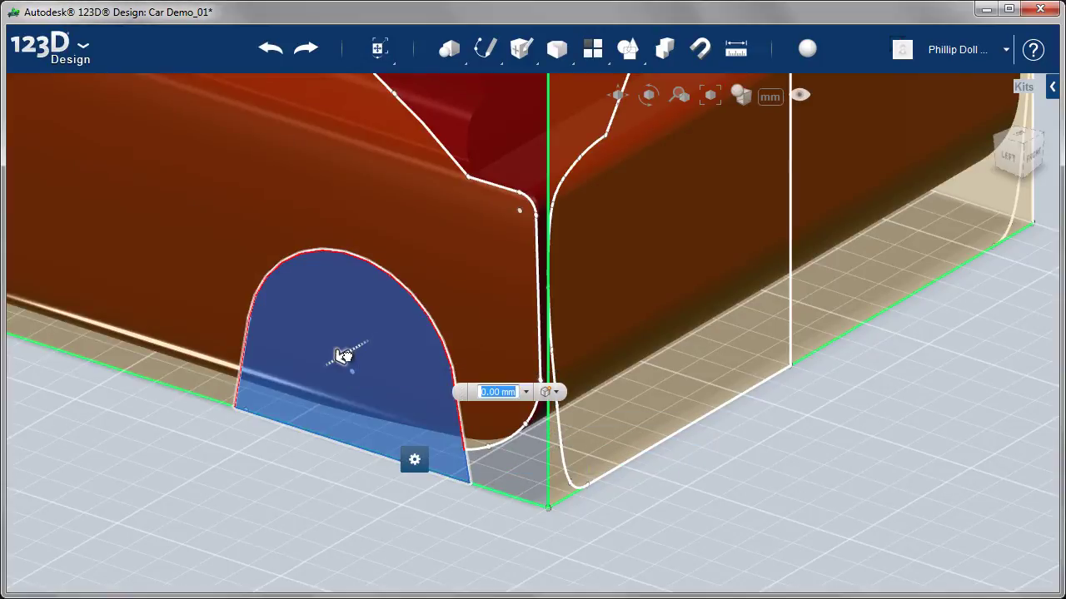
{"action": "left_click_drag", "start_coordinate": [345, 352], "coordinate": [438, 289]}
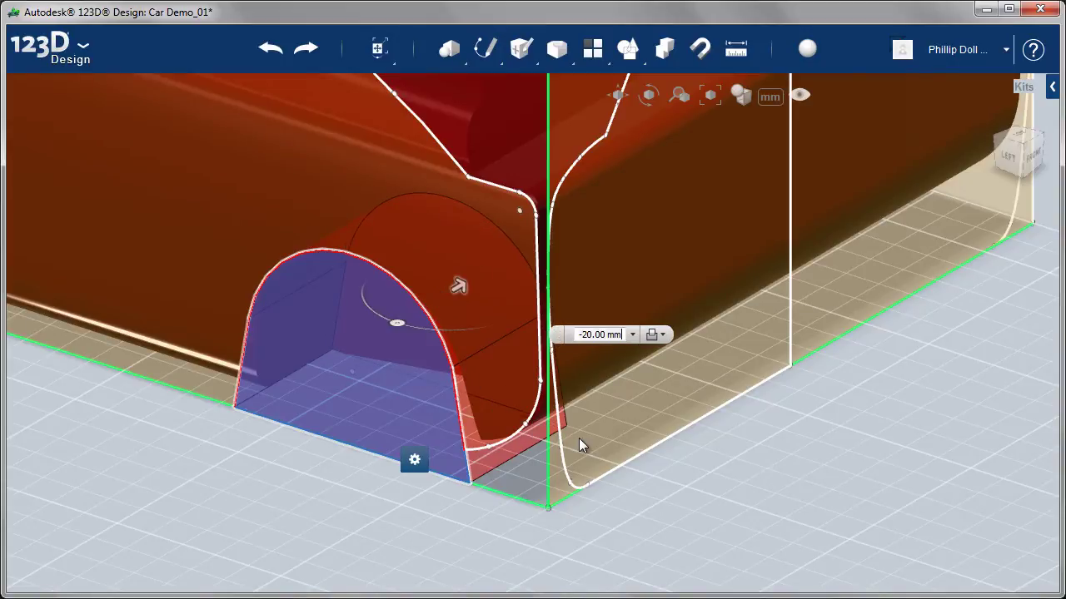
{"action": "key", "text": "Return"}
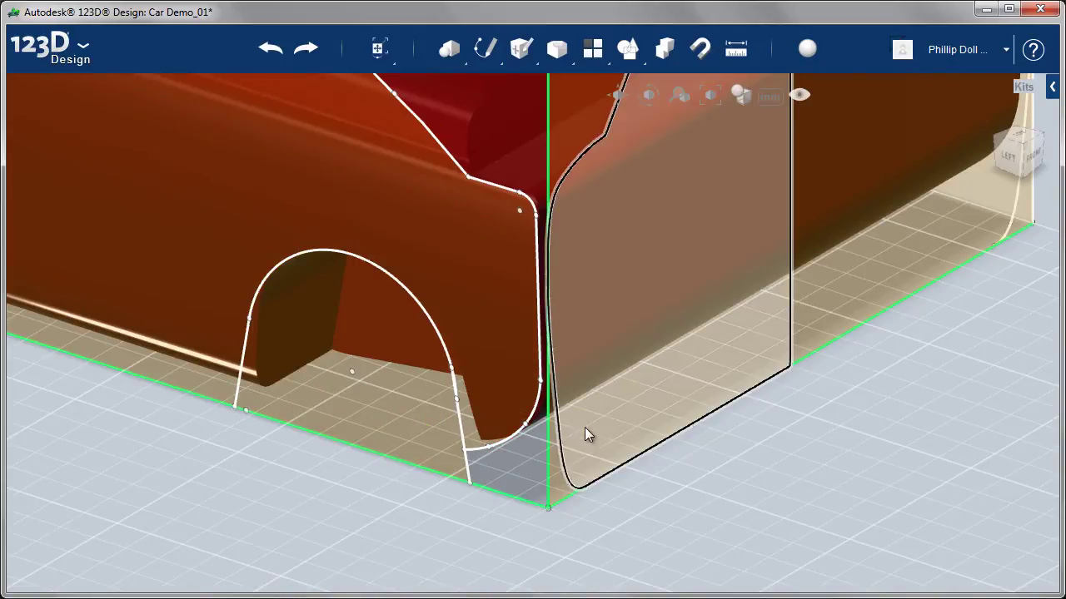
{"action": "right_click_drag", "start_coordinate": [585, 427], "coordinate": [582, 350]}
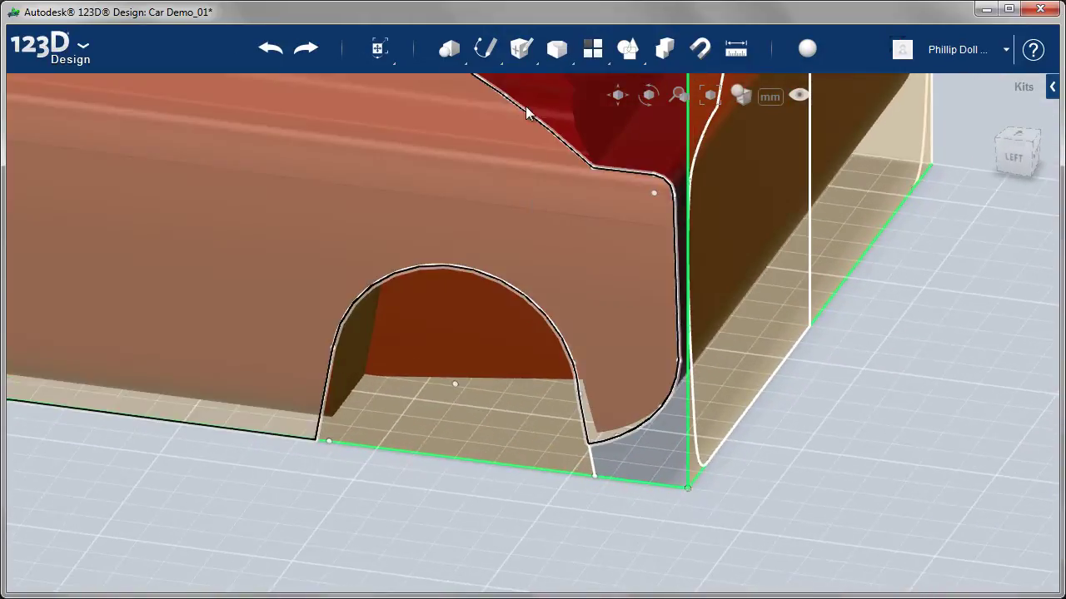
Hide all sketch profiles and planes.
{"action": "mouse_move", "coordinate": [617, 70]}
{"action": "mouse_move", "coordinate": [801, 99]}
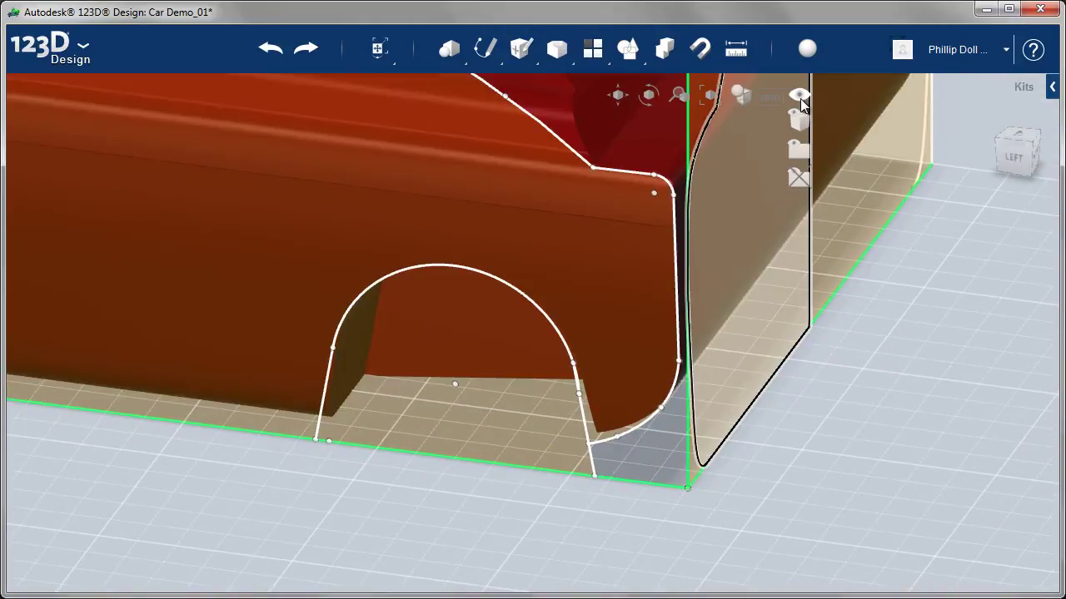
{"action": "left_click", "coordinate": [800, 177]}
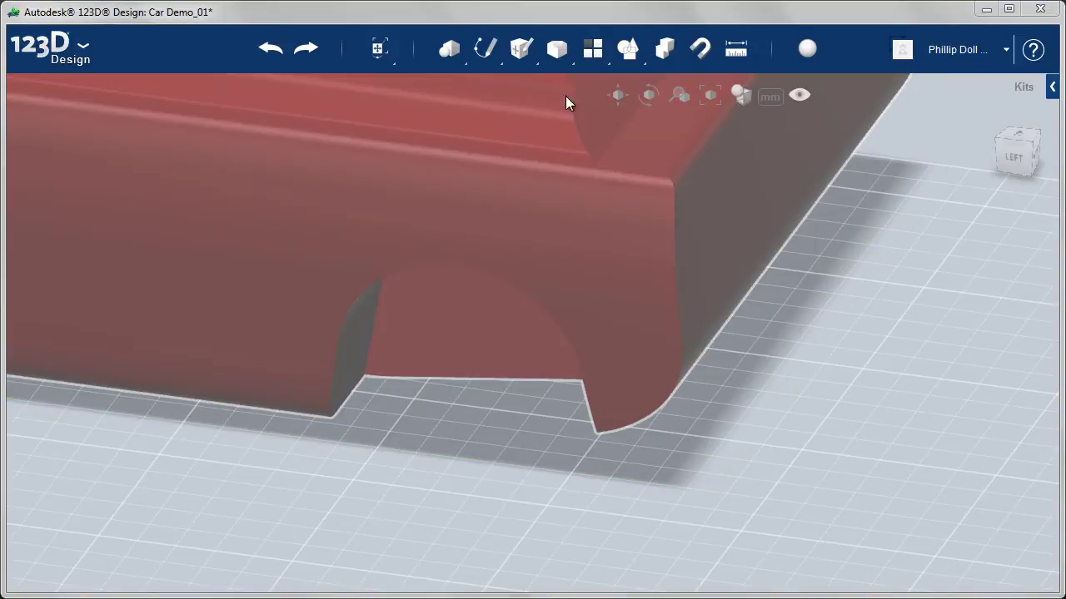
Fillet both wheel-arch edges with a 3 mm radius.
{"action": "mouse_move", "coordinate": [553, 50]}
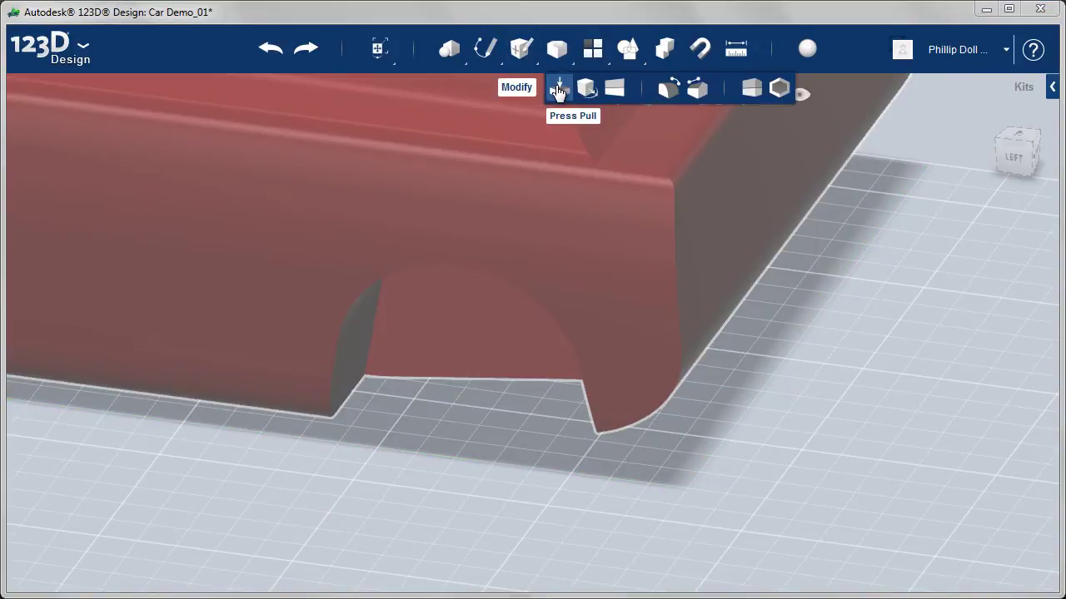
{"action": "left_click", "coordinate": [667, 89]}
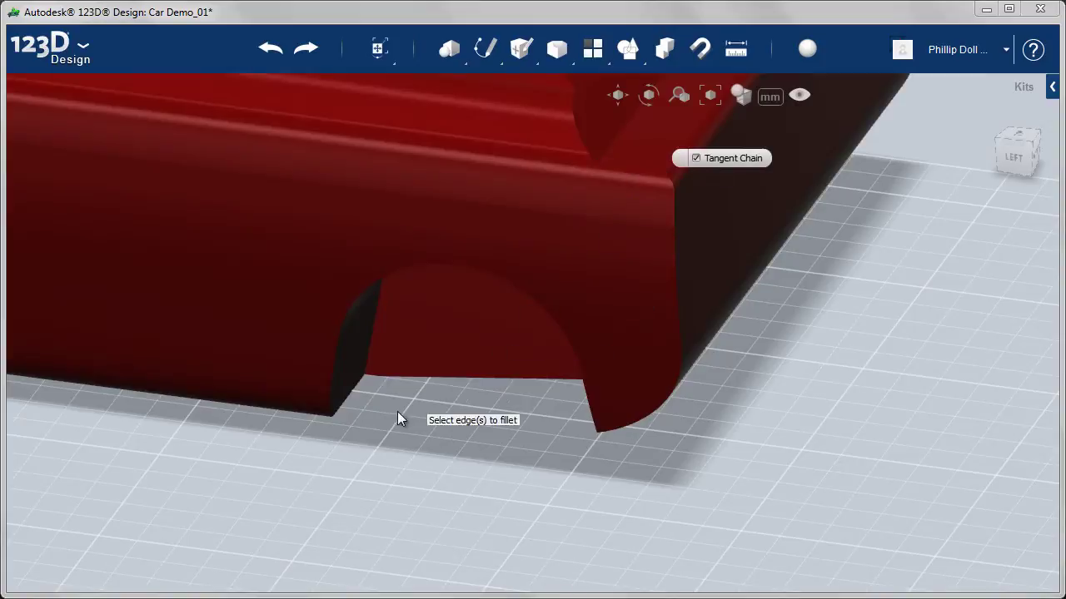
{"action": "left_click", "coordinate": [330, 375]}
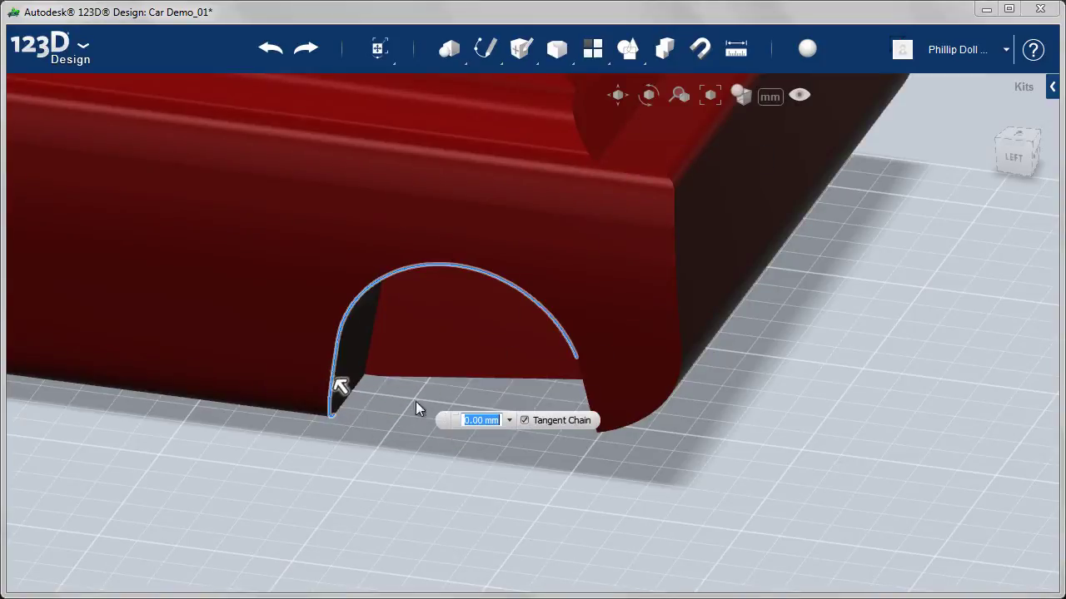
{"action": "left_click", "coordinate": [583, 392]}
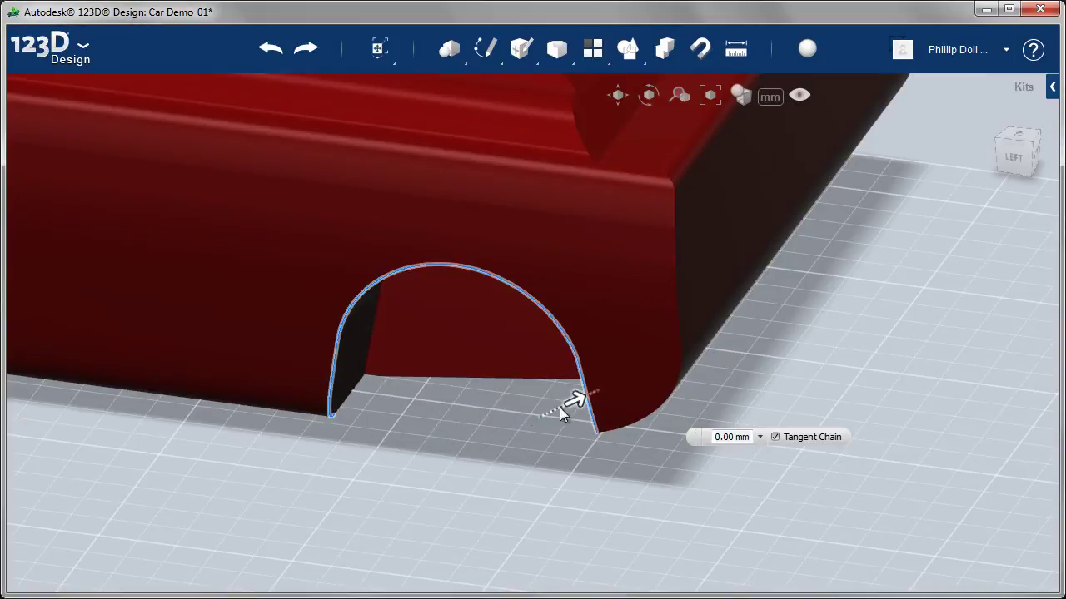
{"action": "left_click", "coordinate": [760, 437]}
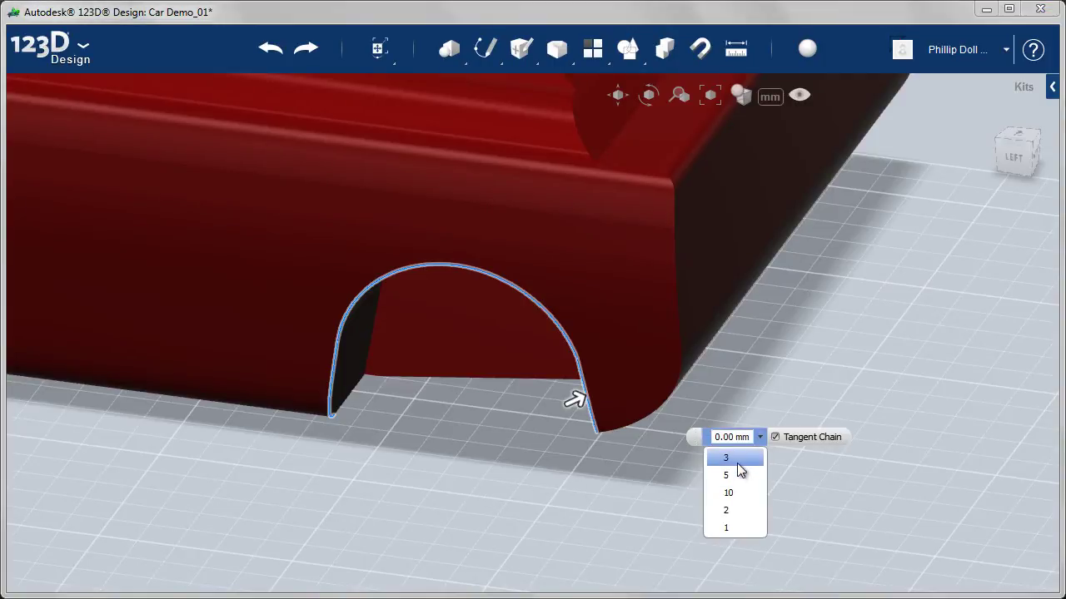
{"action": "left_click", "coordinate": [738, 475]}
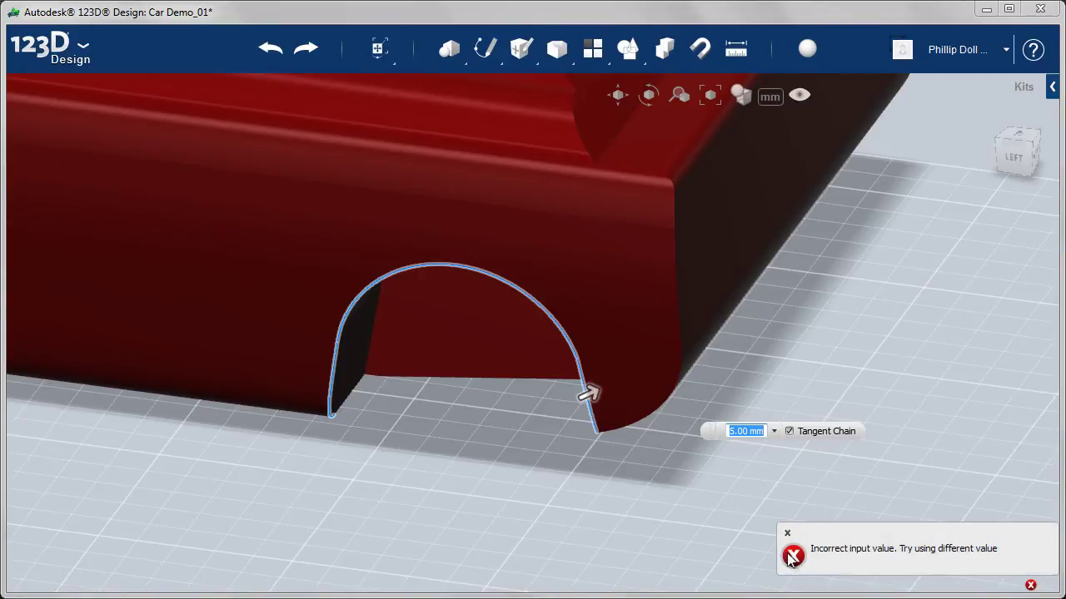
{"action": "left_click", "coordinate": [791, 556]}
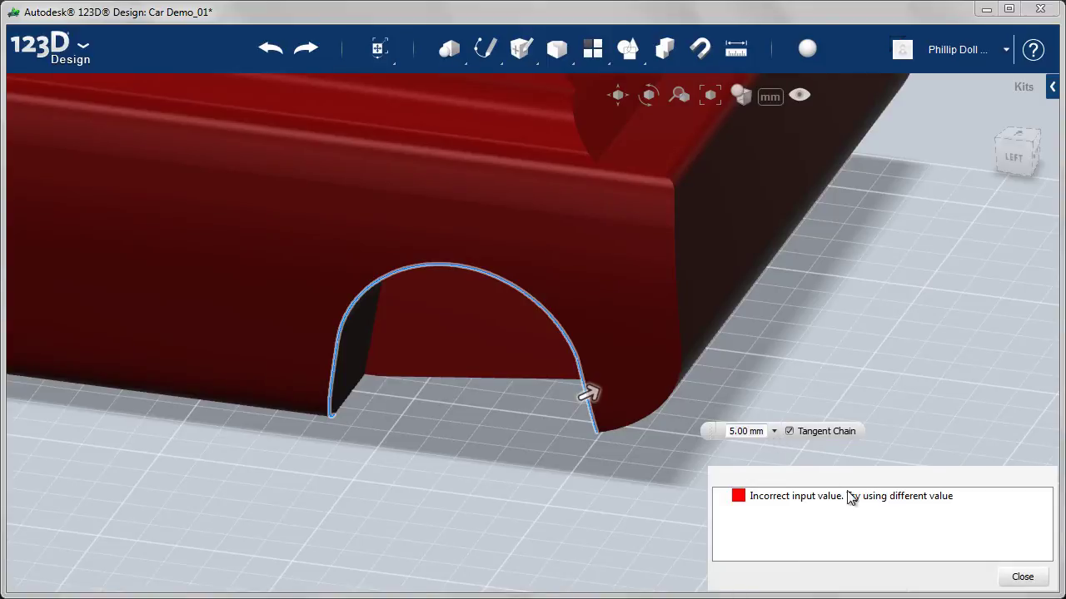
{"action": "left_click", "coordinate": [1022, 577]}
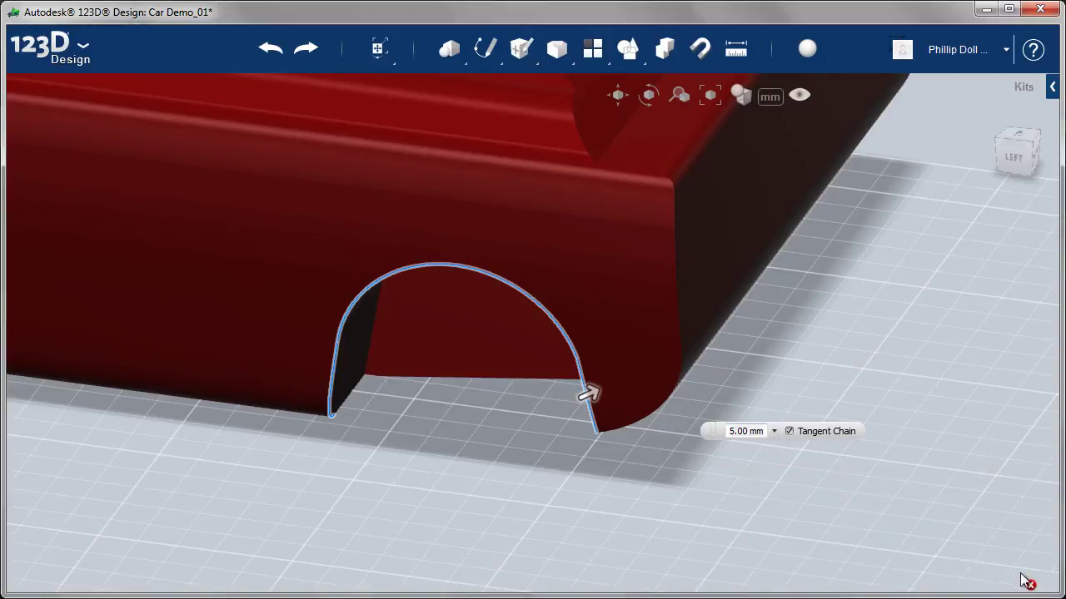
{"action": "left_click", "coordinate": [775, 431]}
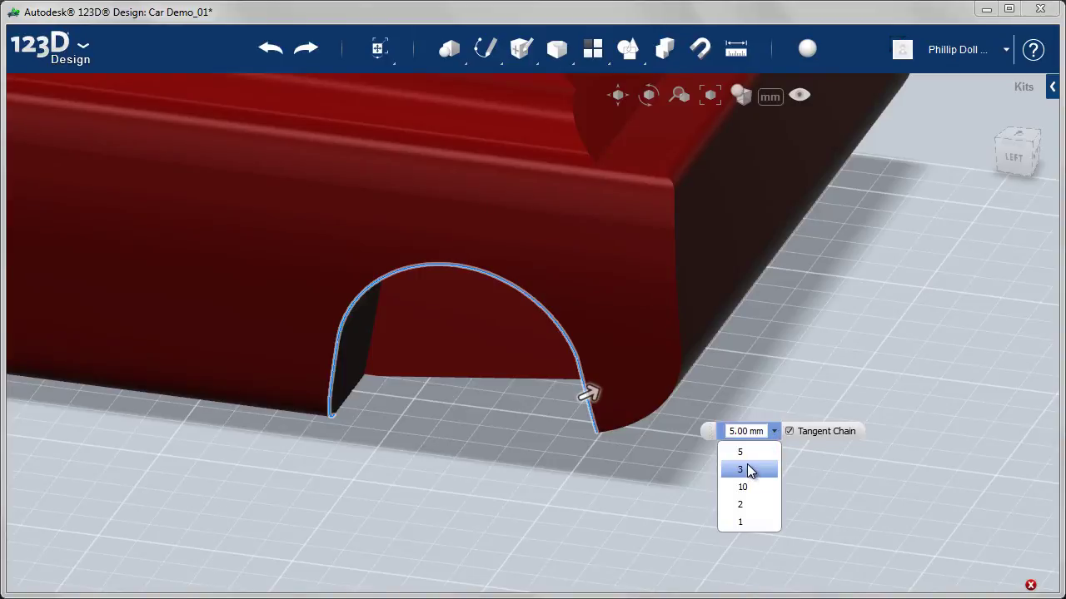
{"action": "left_click", "coordinate": [748, 470]}
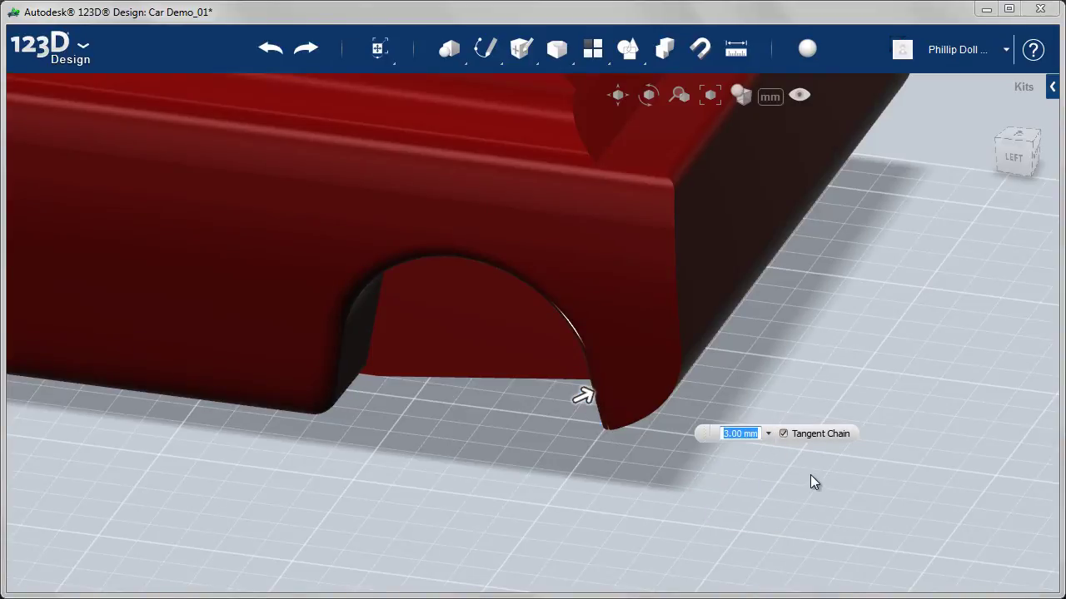
{"action": "left_click", "coordinate": [633, 428]}
{"action": "right_click_drag", "start_coordinate": [633, 428], "coordinate": [925, 305]}
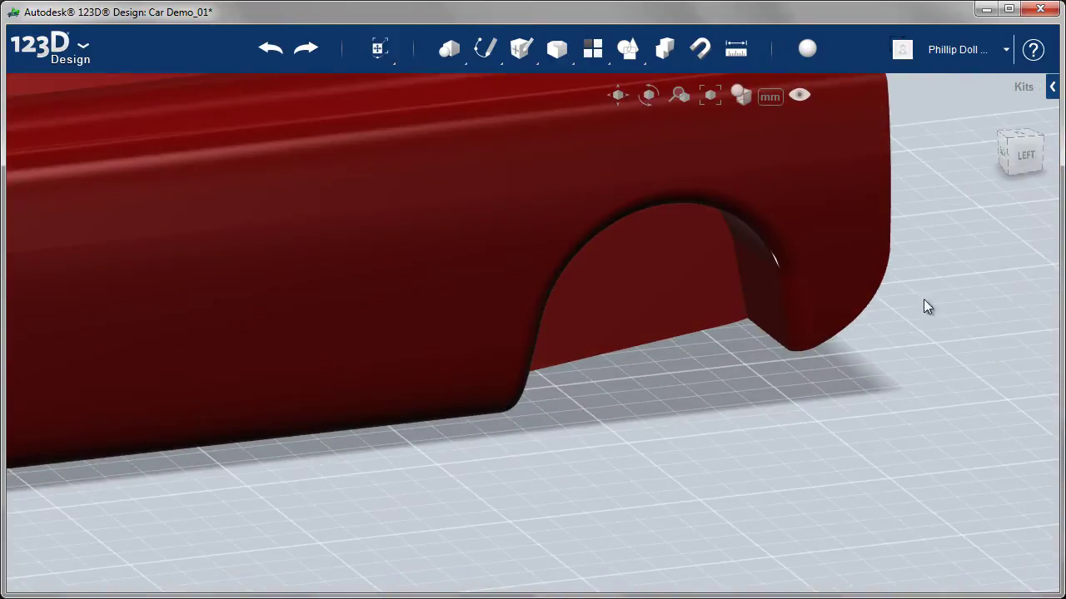
Switch to a raised corner view and fit the whole car on screen.
{"action": "left_click", "coordinate": [1009, 142]}
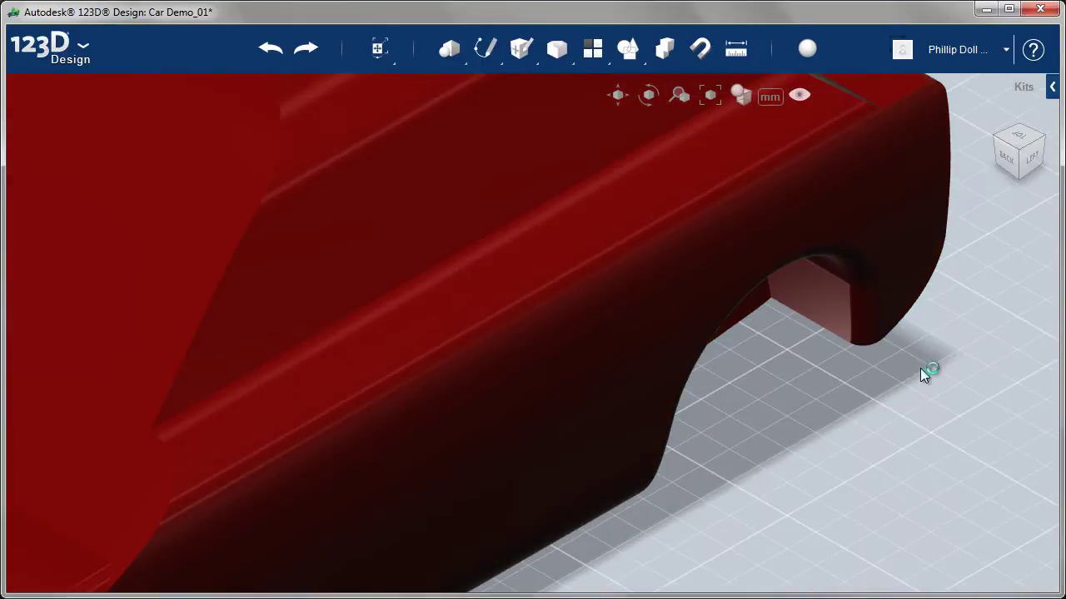
{"action": "key", "text": "f"}
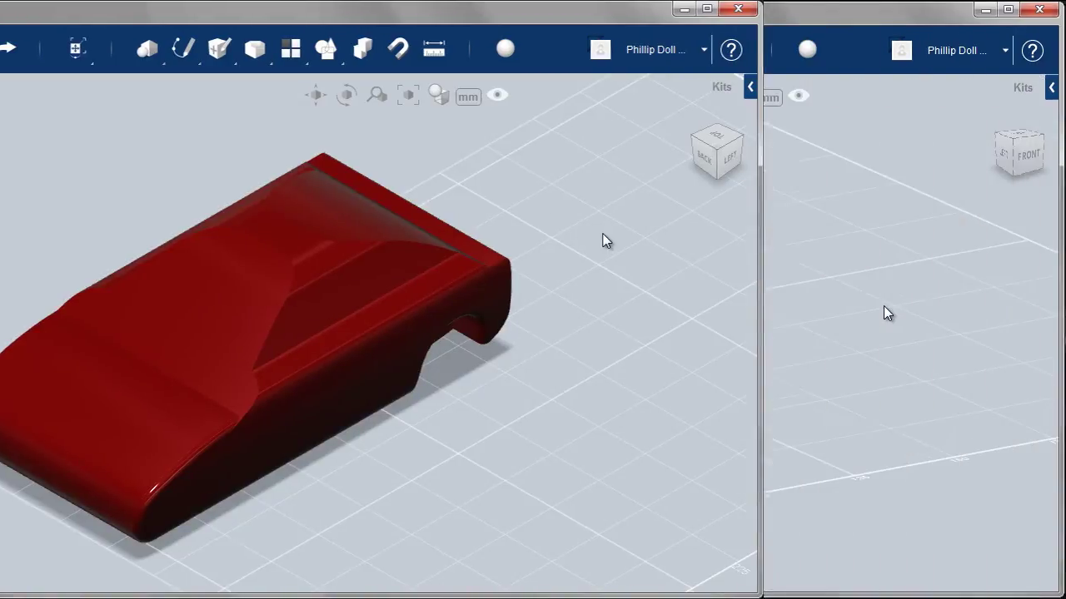
Insert the Wheel Rear 03 wheel from the Motorcycle kit into the empty scene.
{"action": "left_click", "coordinate": [1051, 90]}
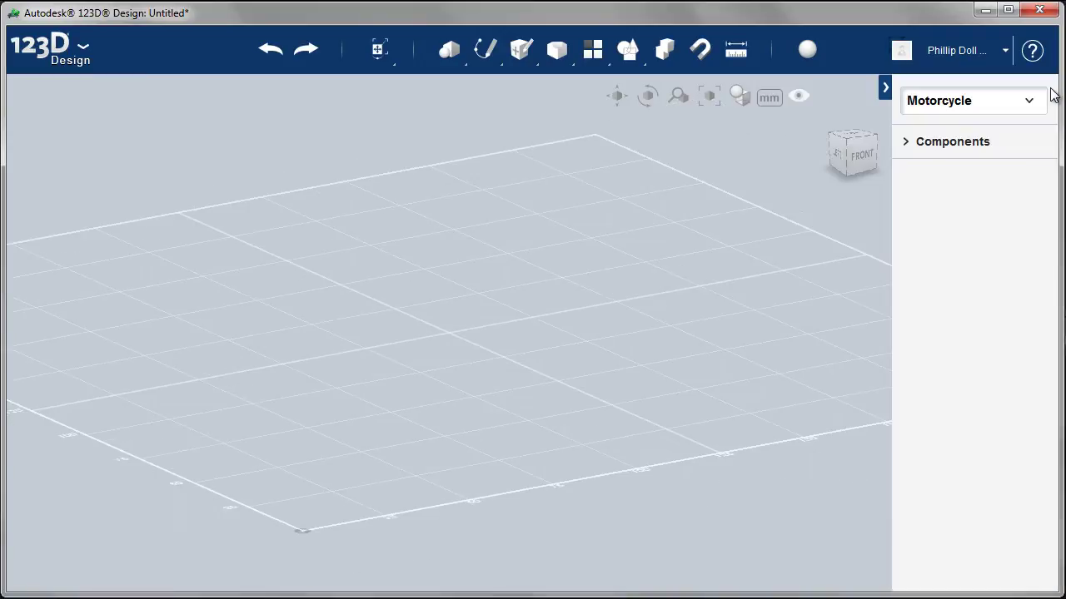
{"action": "left_click", "coordinate": [964, 152]}
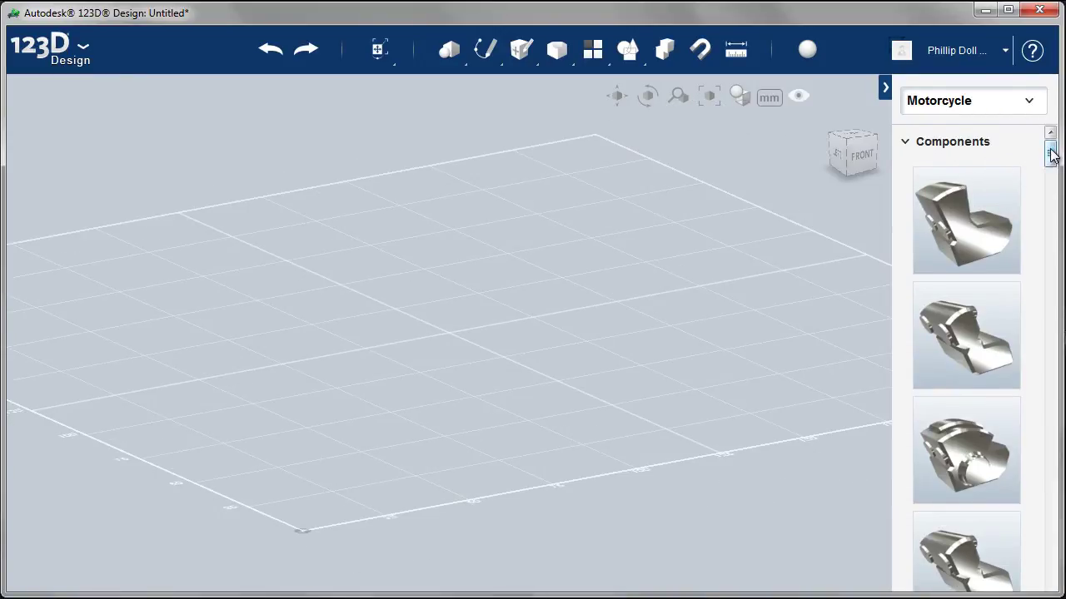
{"action": "left_click_drag", "start_coordinate": [1050, 154], "coordinate": [1041, 589]}
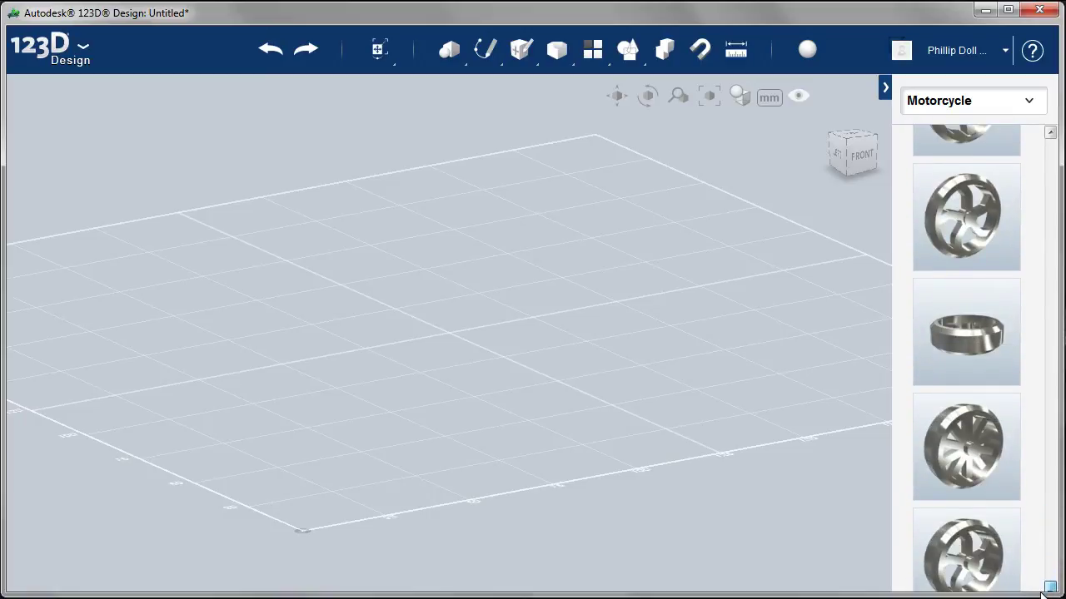
{"action": "left_click", "coordinate": [975, 454]}
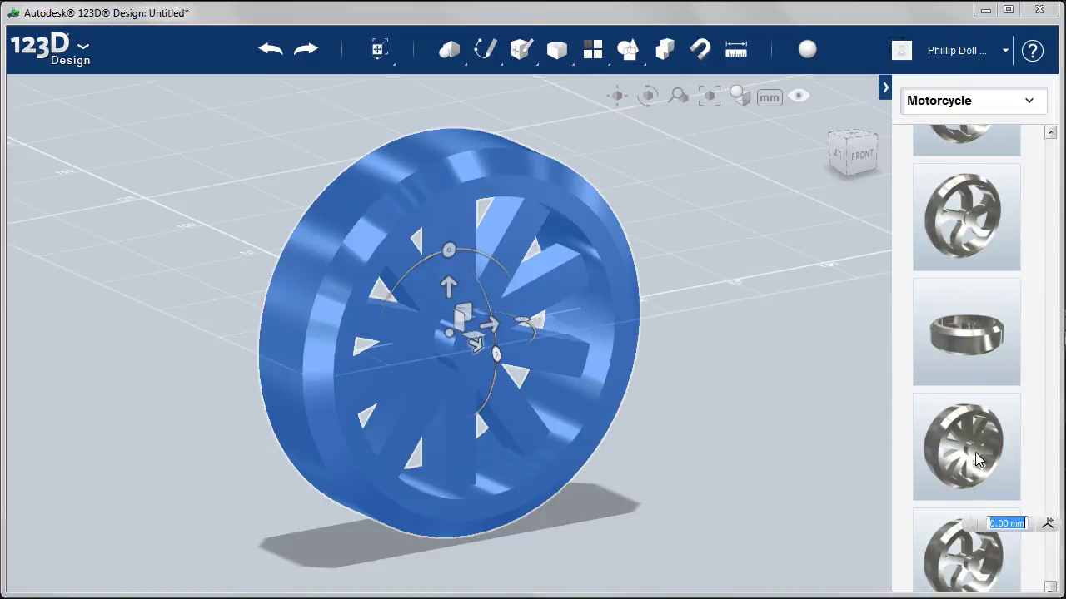
Save the wheel design to this computer as 'Car-Wheel' and deselect the wheel.
{"action": "left_click", "coordinate": [81, 47]}
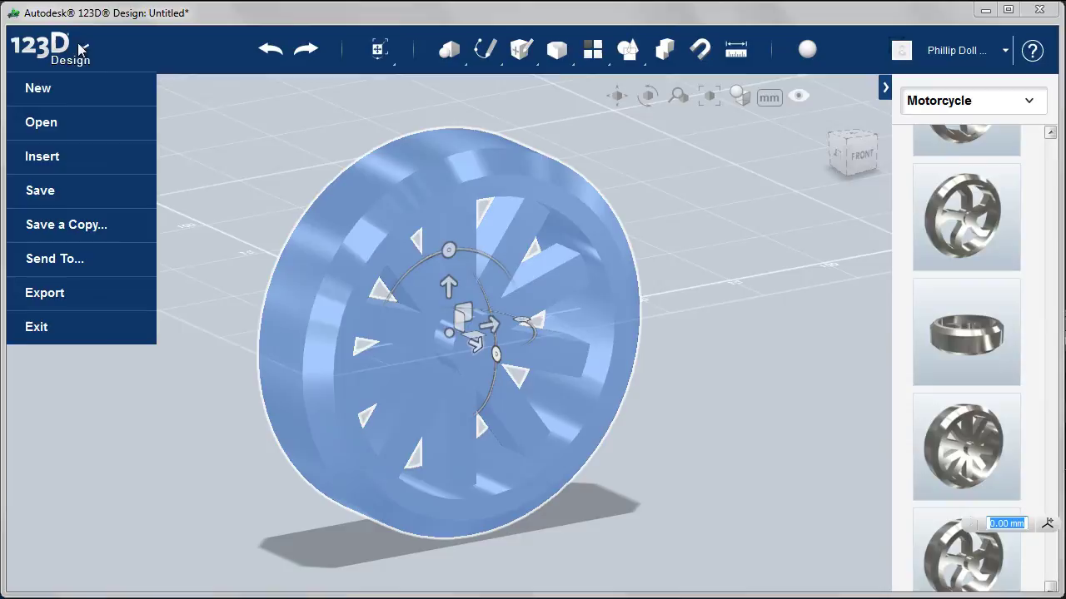
{"action": "mouse_move", "coordinate": [143, 190]}
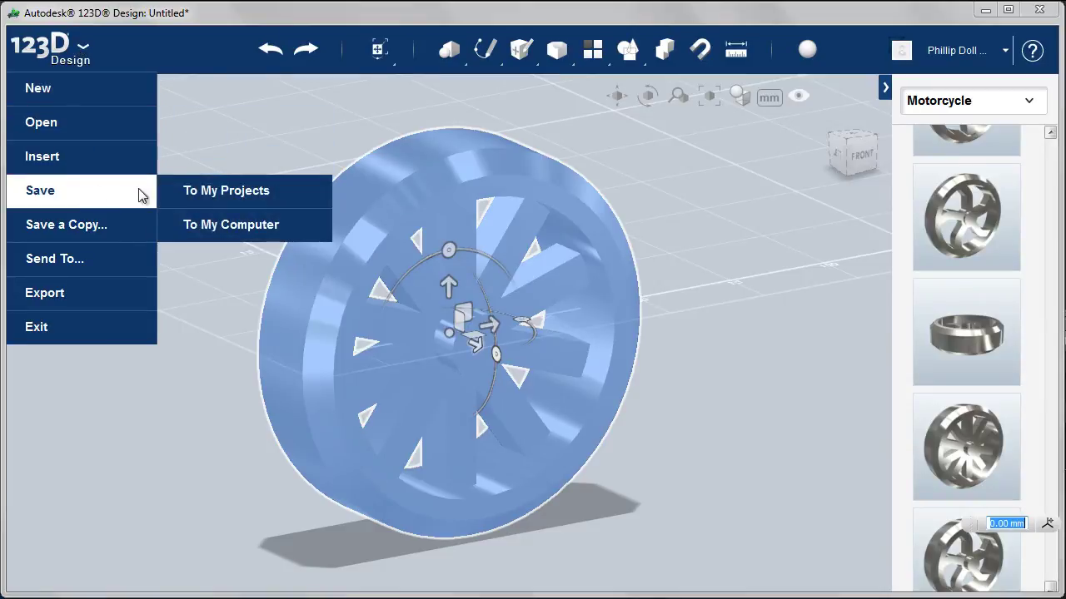
{"action": "left_click", "coordinate": [220, 225]}
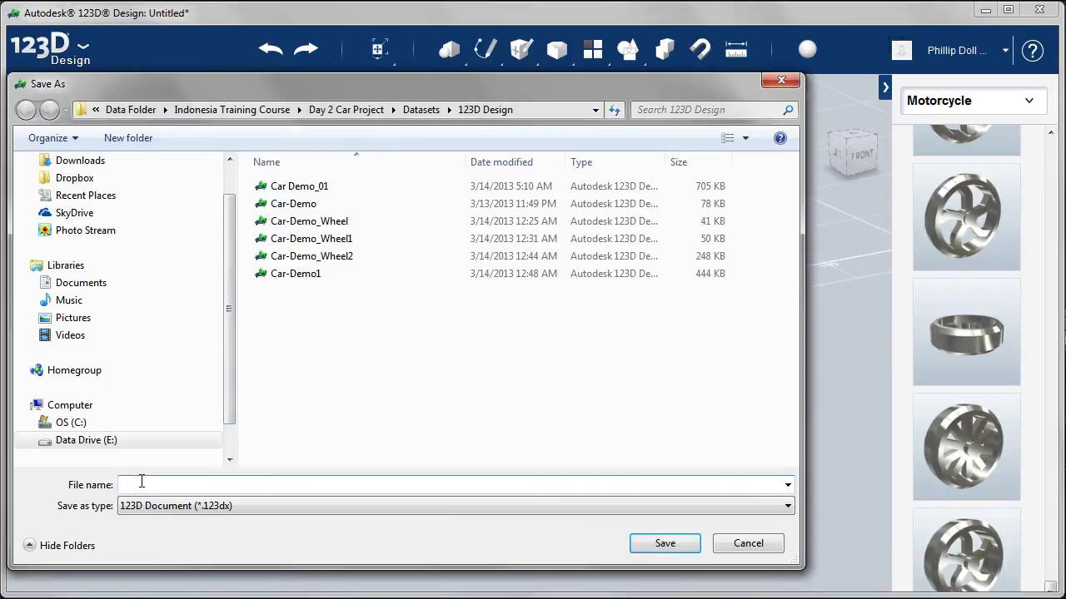
{"action": "type", "text": "Car"}
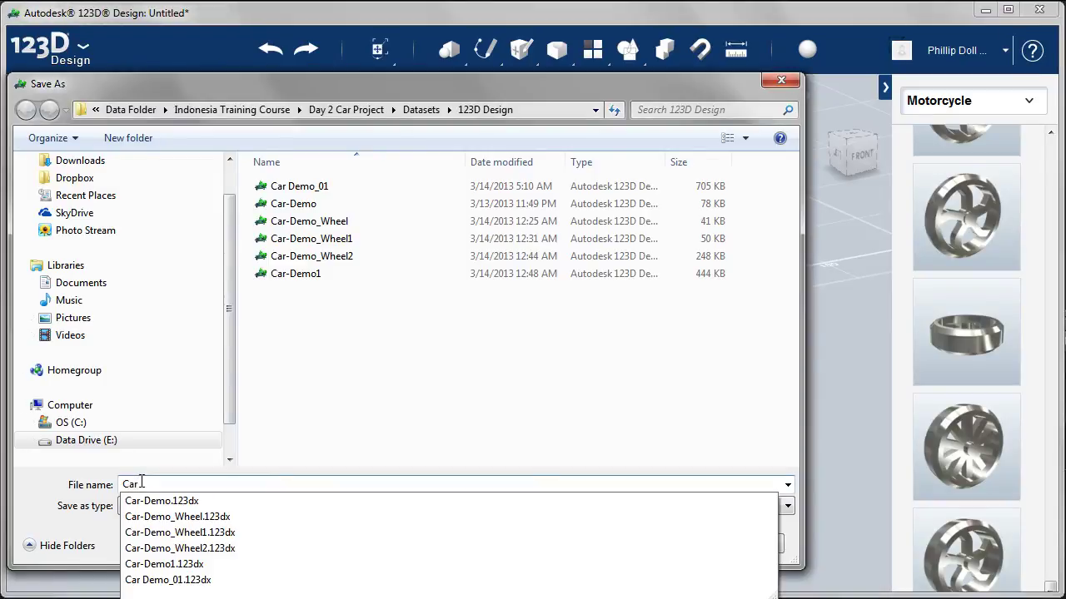
{"action": "type", "text": "-Wheel"}
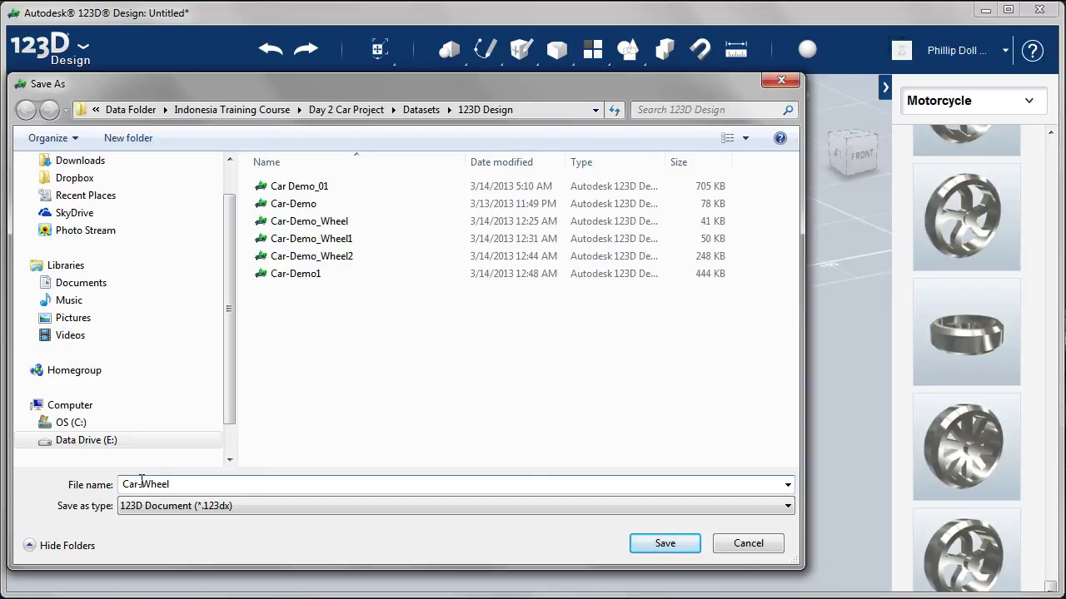
{"action": "key", "text": "Return"}
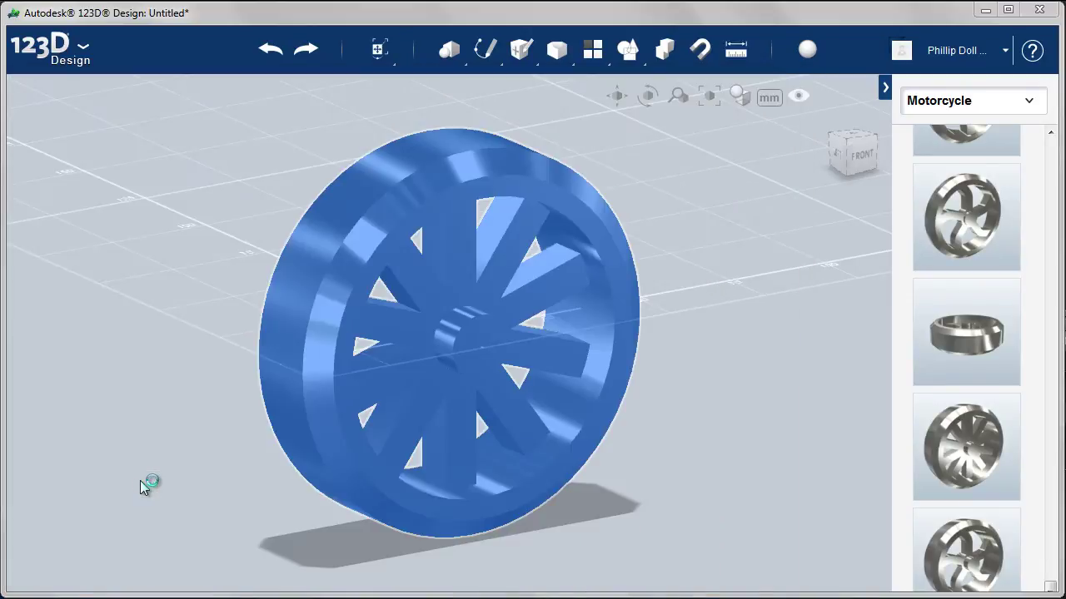
{"action": "left_click", "coordinate": [185, 487]}
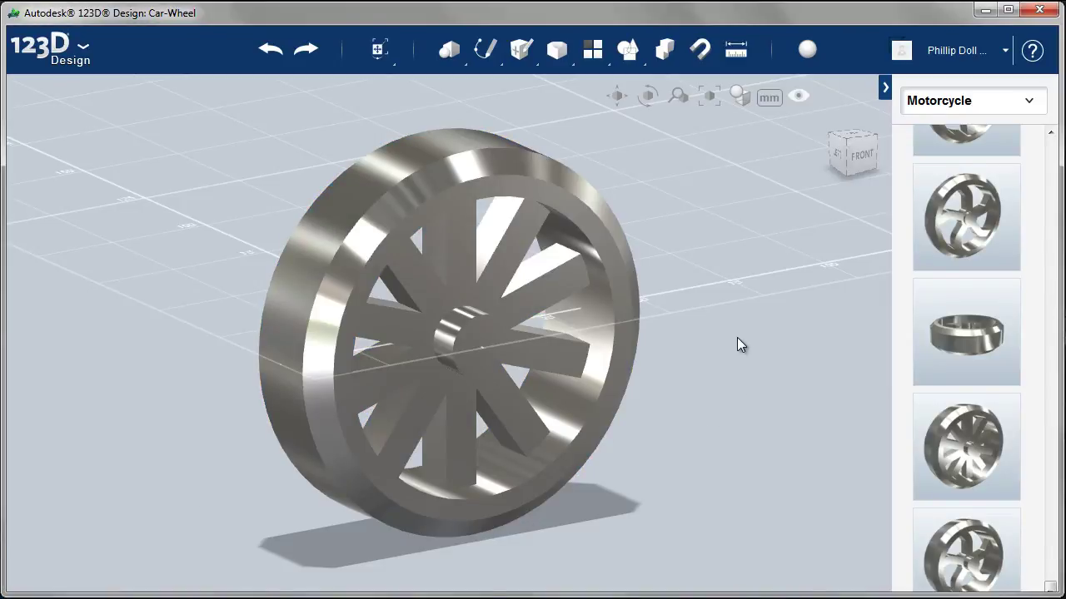
{"action": "mouse_move", "coordinate": [610, 288]}
{"action": "right_mouse_down"}
{"action": "mouse_move", "coordinate": [558, 285]}
{"action": "mouse_move", "coordinate": [620, 290]}
{"action": "right_mouse_up"}
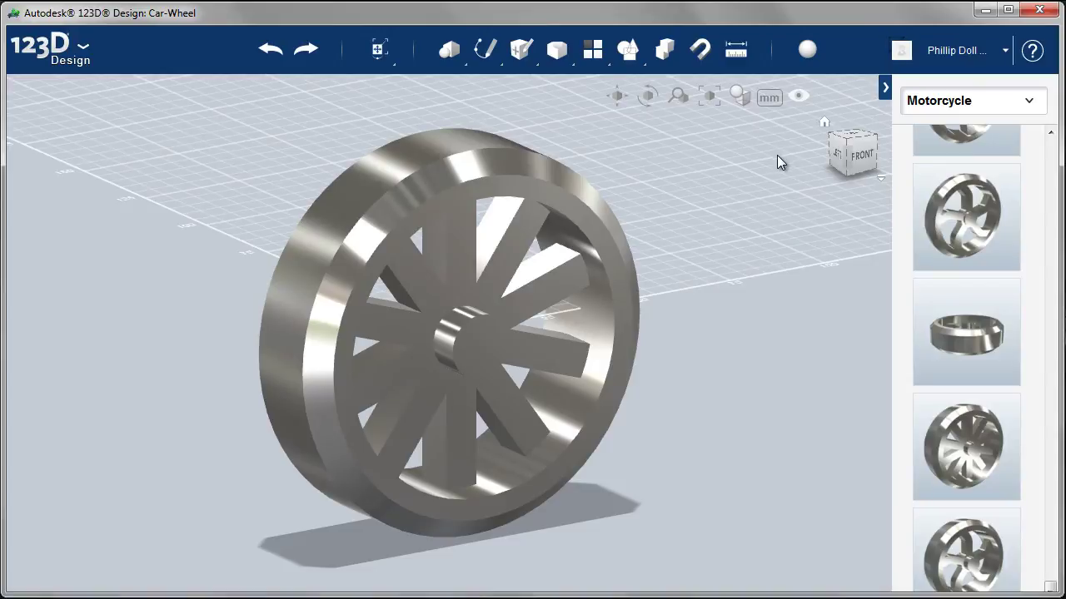
{"action": "left_click", "coordinate": [736, 53]}
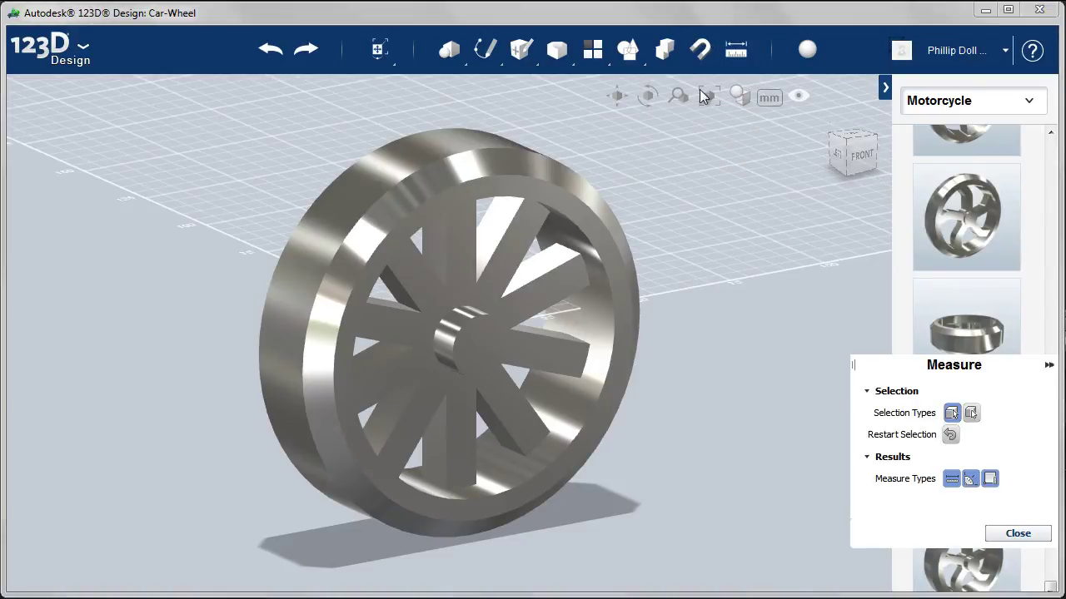
{"action": "left_click", "coordinate": [537, 157]}
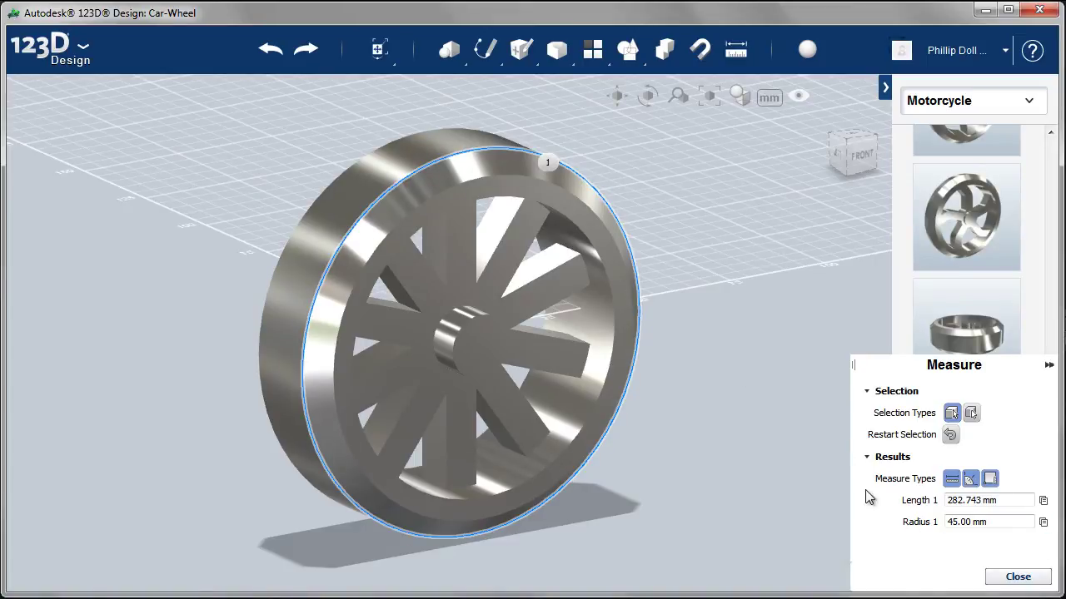
{"action": "left_click", "coordinate": [1017, 576]}
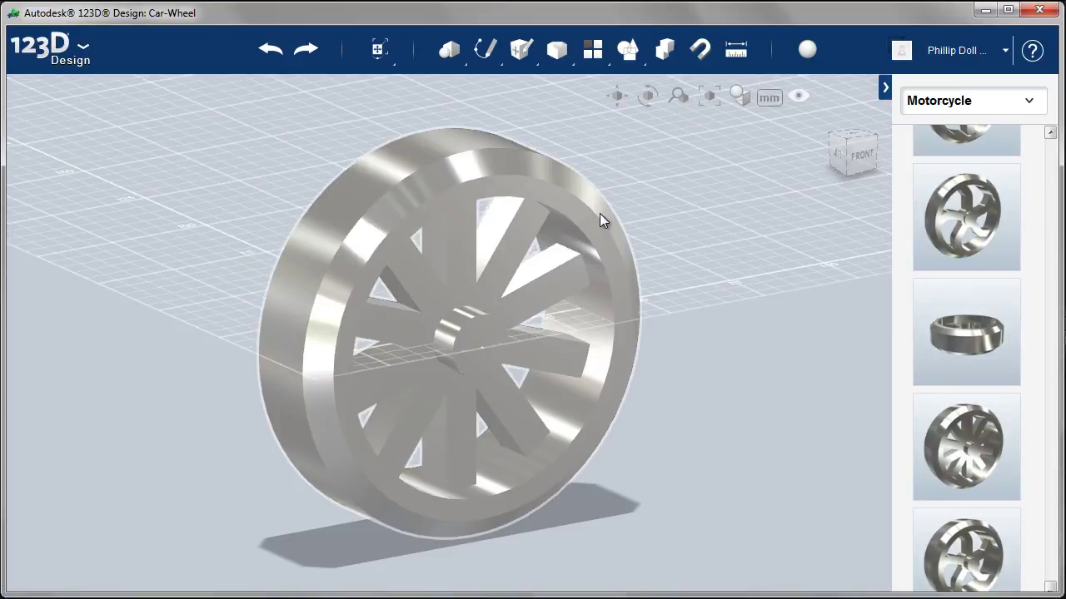
Scale the whole wheel uniformly by 0.333 and fit it in view.
{"action": "left_click", "coordinate": [599, 214]}
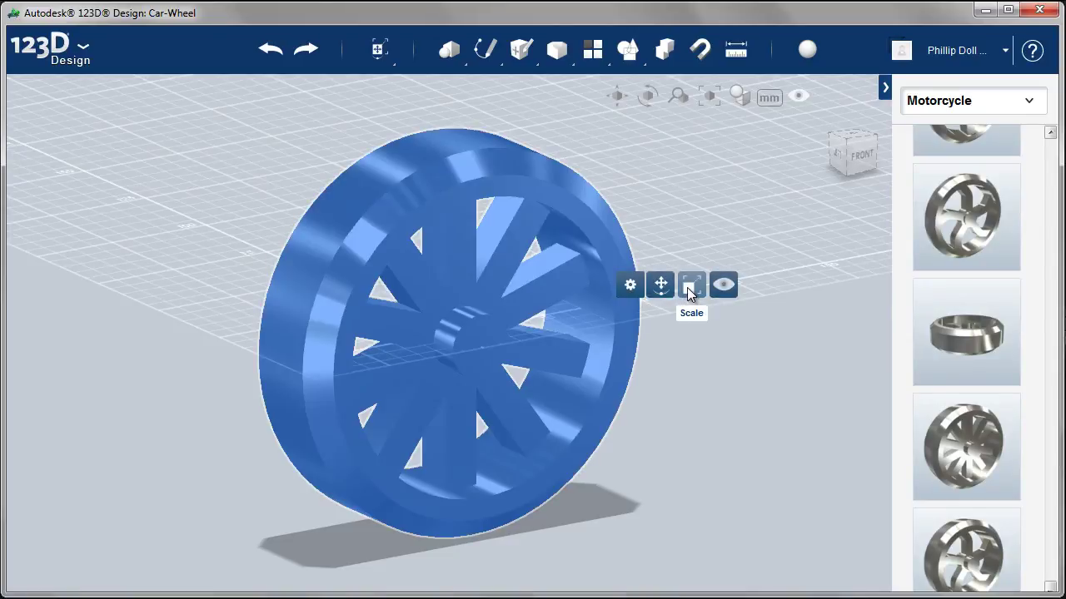
{"action": "left_click", "coordinate": [690, 287]}
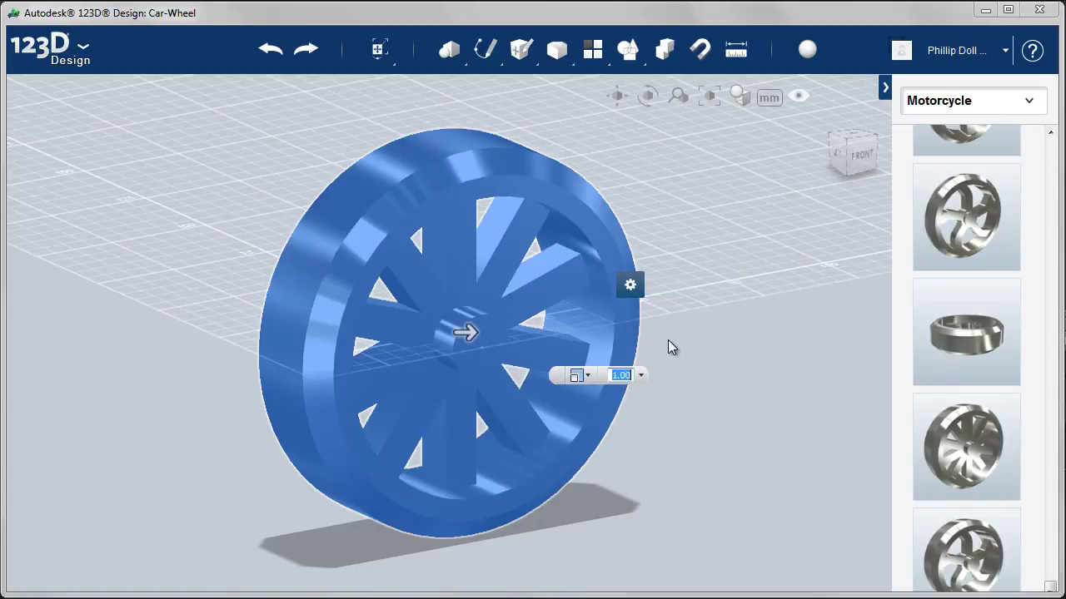
{"action": "type", "text": "0.333"}
{"action": "key", "text": "Return"}
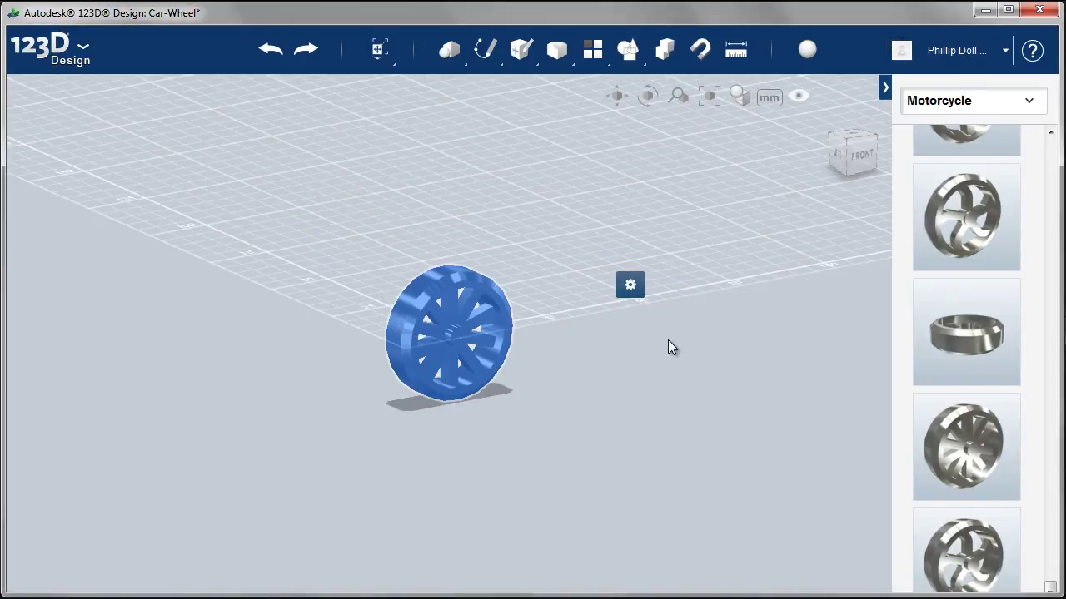
{"action": "key", "text": "f"}
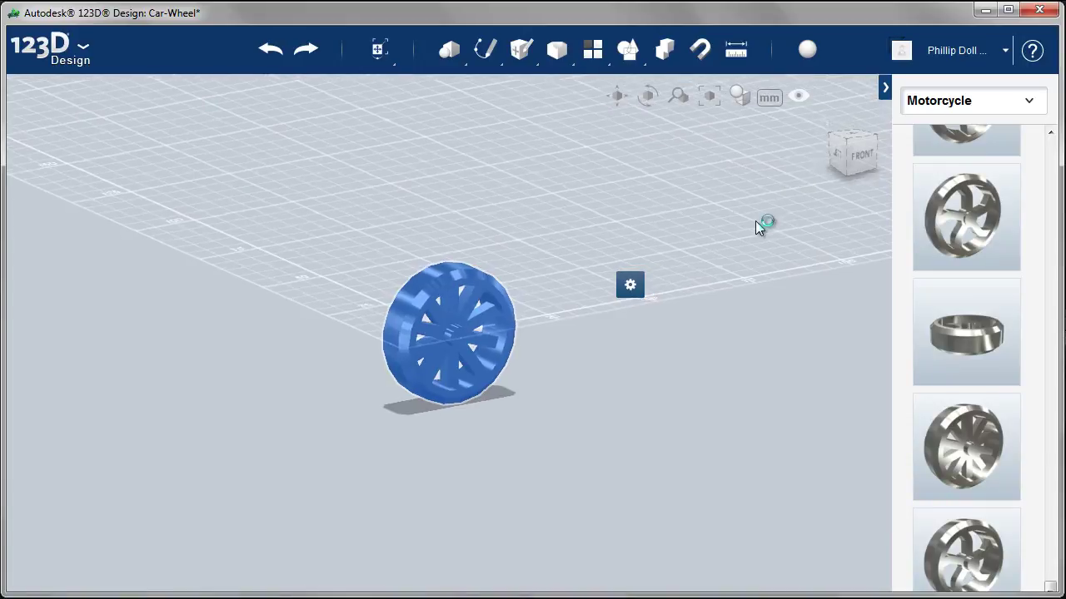
Measure the wheel's outer edge to confirm a radius of about 15 mm.
{"action": "left_click", "coordinate": [736, 50]}
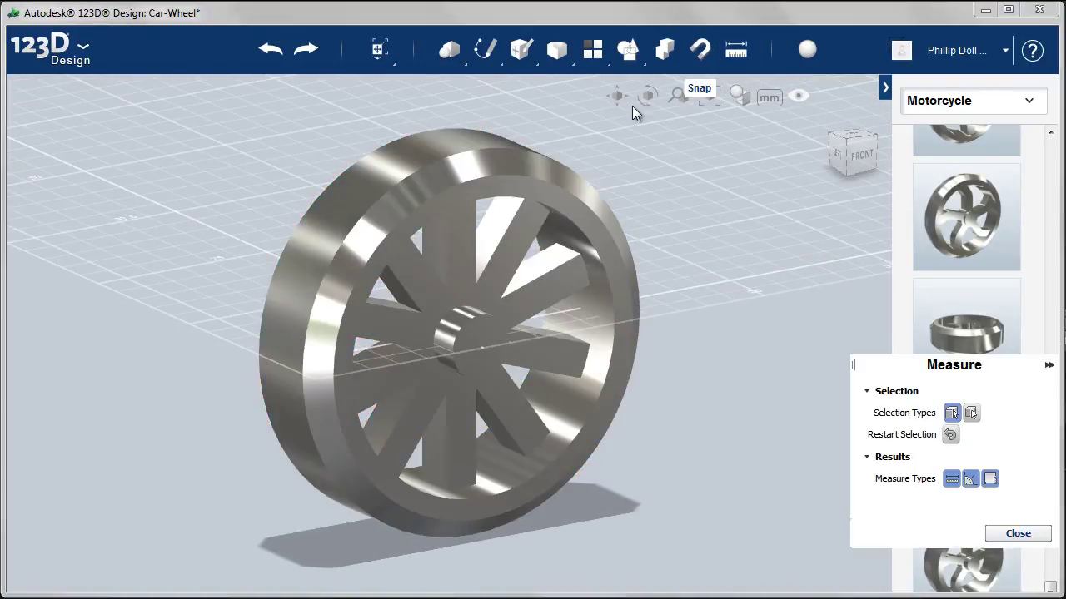
{"action": "left_click", "coordinate": [559, 165]}
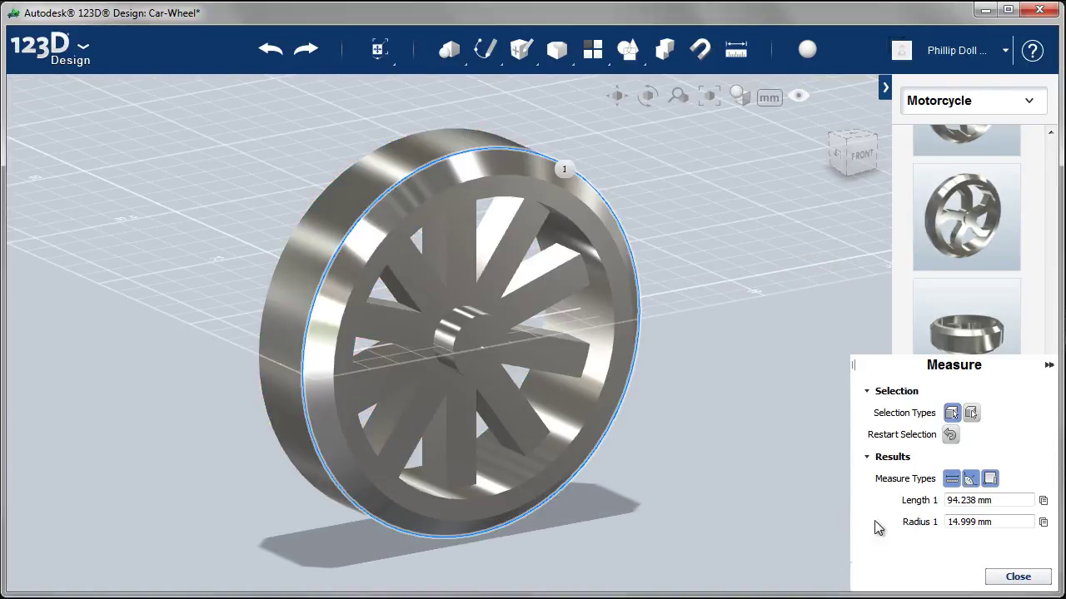
{"action": "left_click", "coordinate": [1019, 578]}
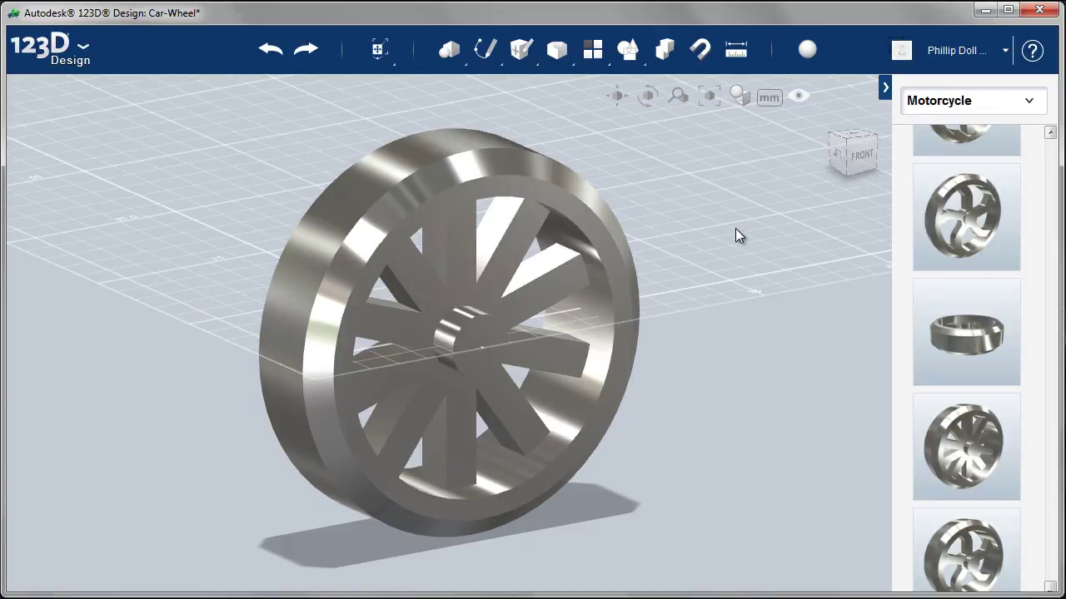
Select the wheel's tire faces, including the tire's outer surface.
{"action": "left_click", "coordinate": [571, 180]}
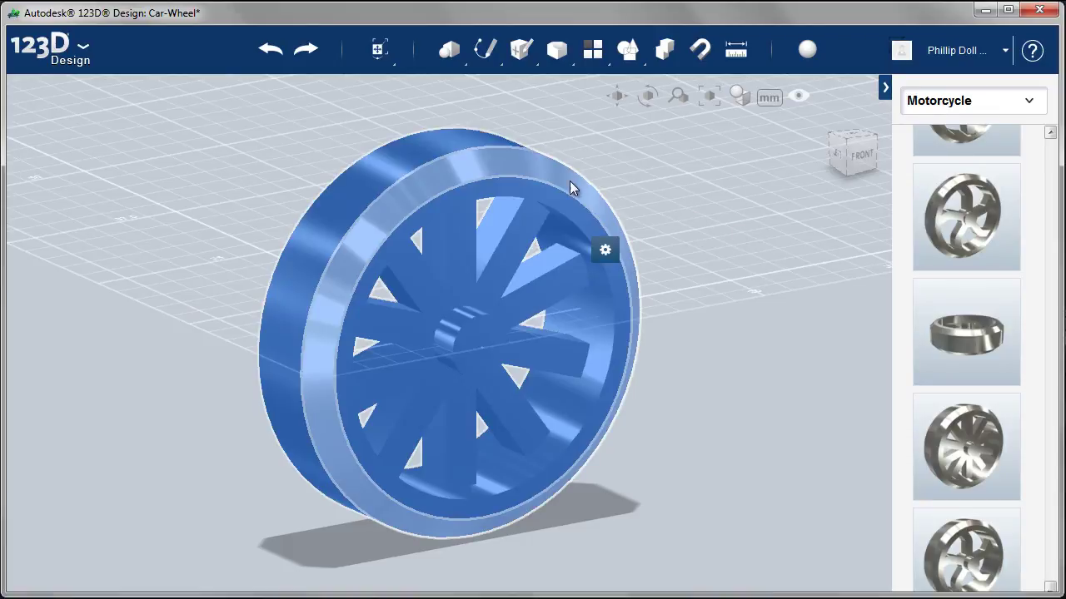
{"action": "left_click", "coordinate": [566, 183]}
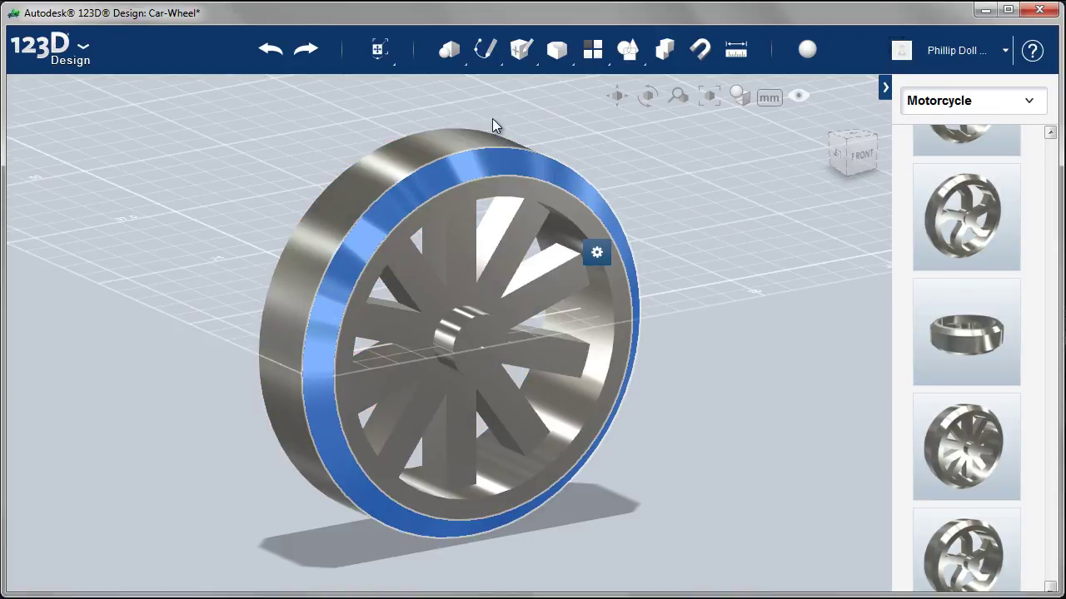
{"action": "left_click", "coordinate": [449, 145]}
{"action": "right_click_drag", "start_coordinate": [501, 264], "coordinate": [430, 269]}
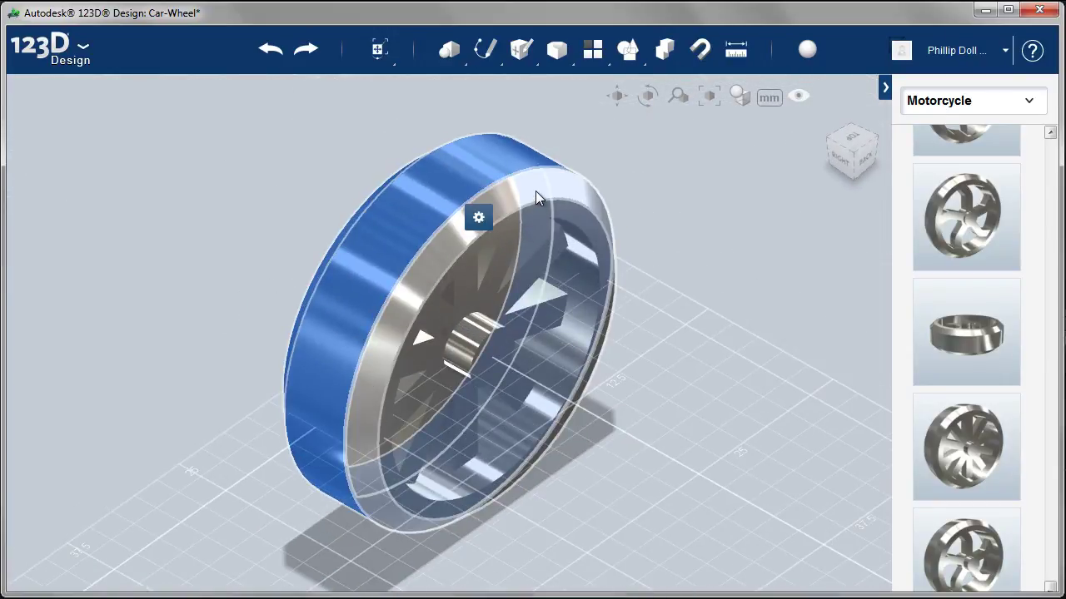
{"action": "left_click", "coordinate": [536, 191]}
Assign the Black paint from the Material Browser's Paint category to the selected tire faces.
{"action": "left_click", "coordinate": [804, 49]}
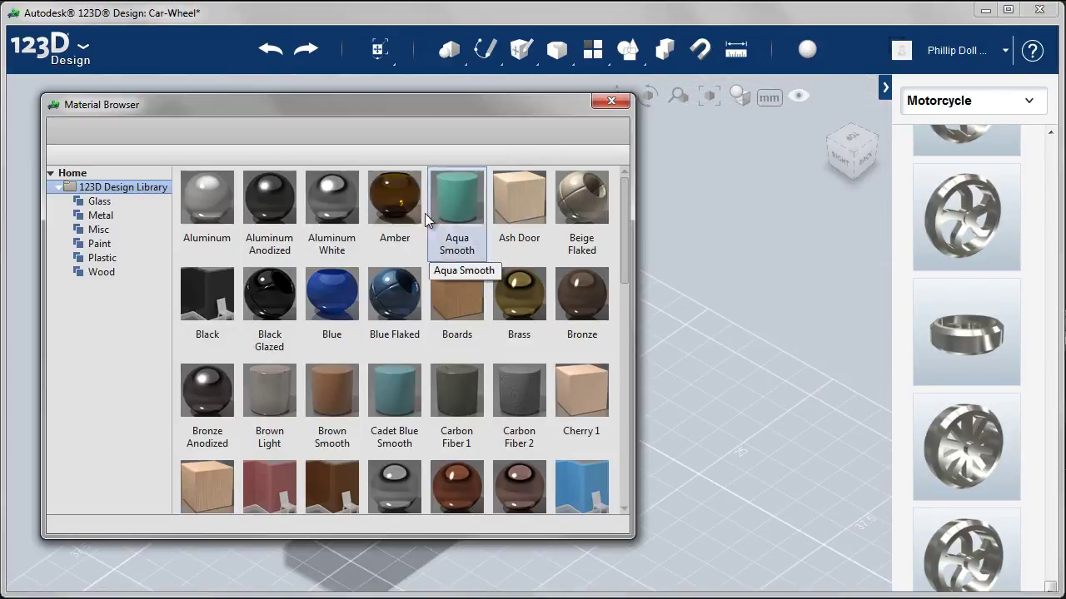
{"action": "left_click", "coordinate": [102, 246]}
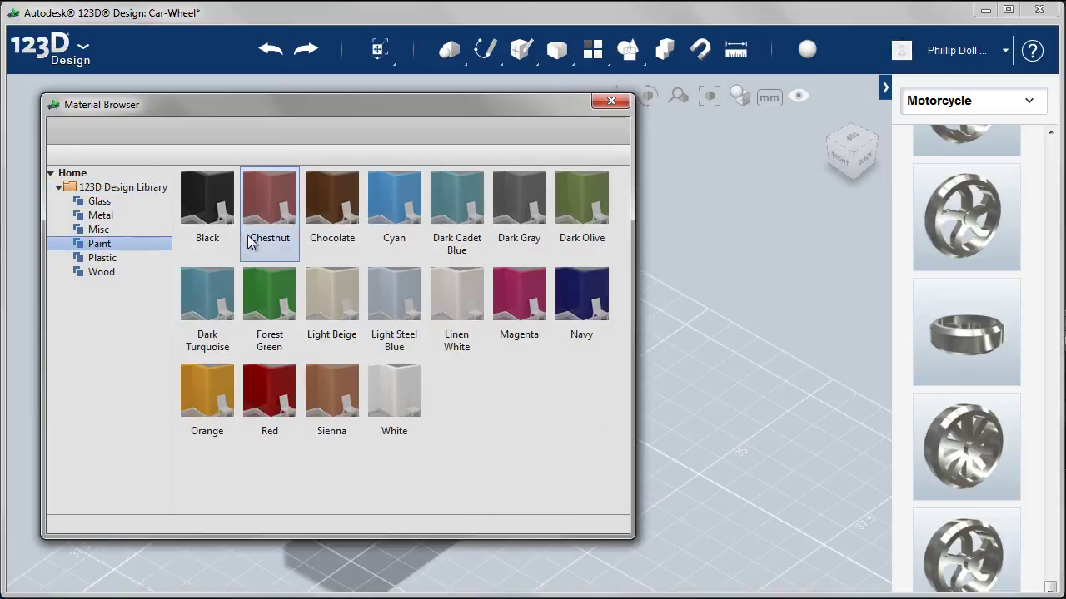
{"action": "right_click", "coordinate": [217, 204]}
{"action": "left_click", "coordinate": [260, 217]}
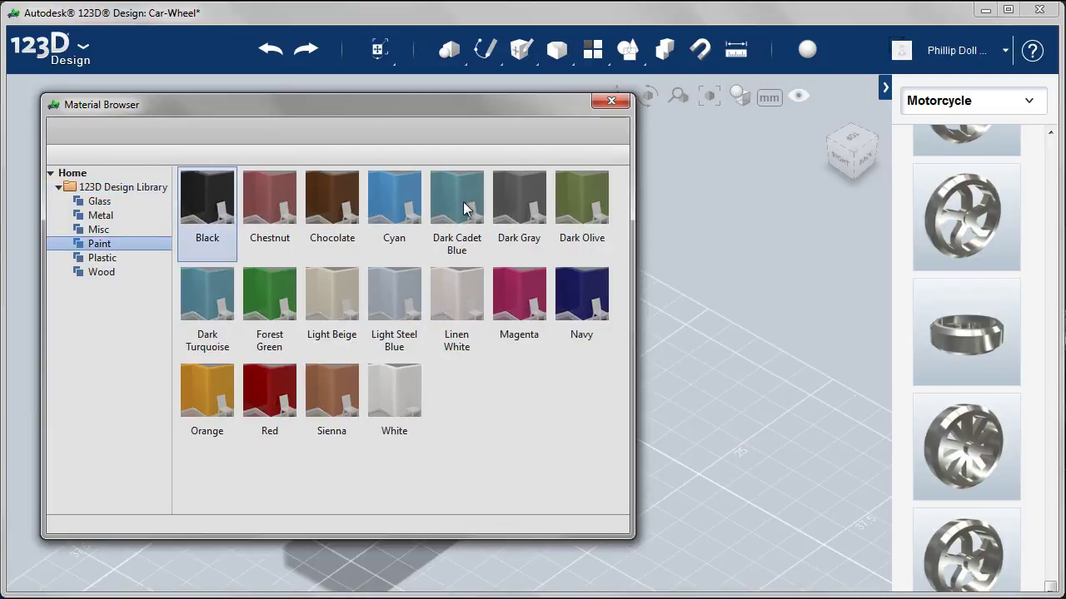
{"action": "left_click", "coordinate": [611, 102]}
Deselect and orbit to view the black tire from the front.
{"action": "left_click", "coordinate": [689, 244]}
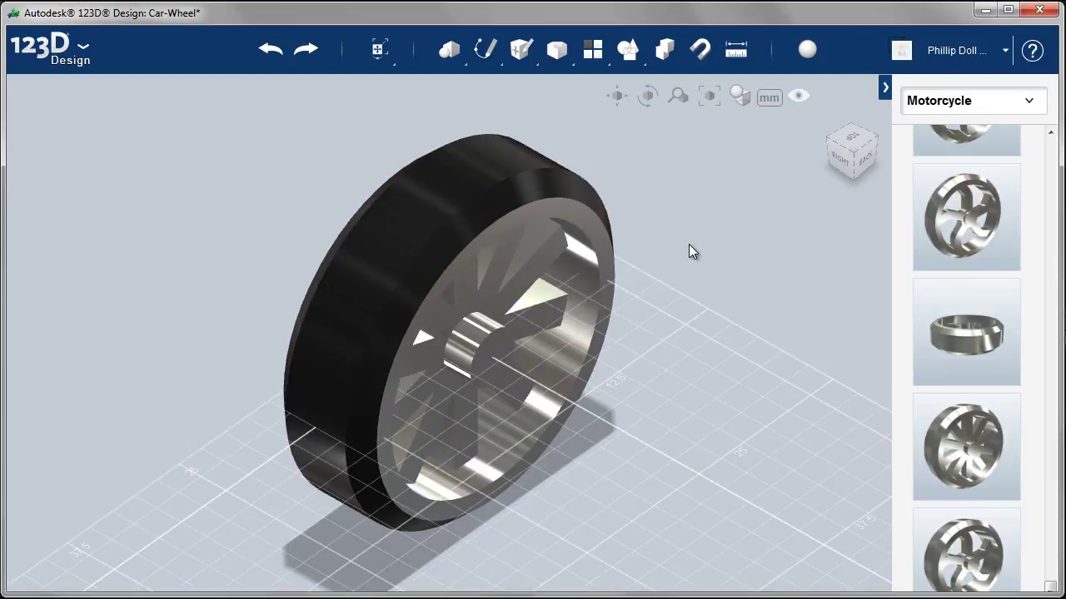
{"action": "right_click_drag", "start_coordinate": [655, 315], "coordinate": [862, 308]}
{"action": "right_click_drag", "start_coordinate": [824, 125], "coordinate": [762, 257]}
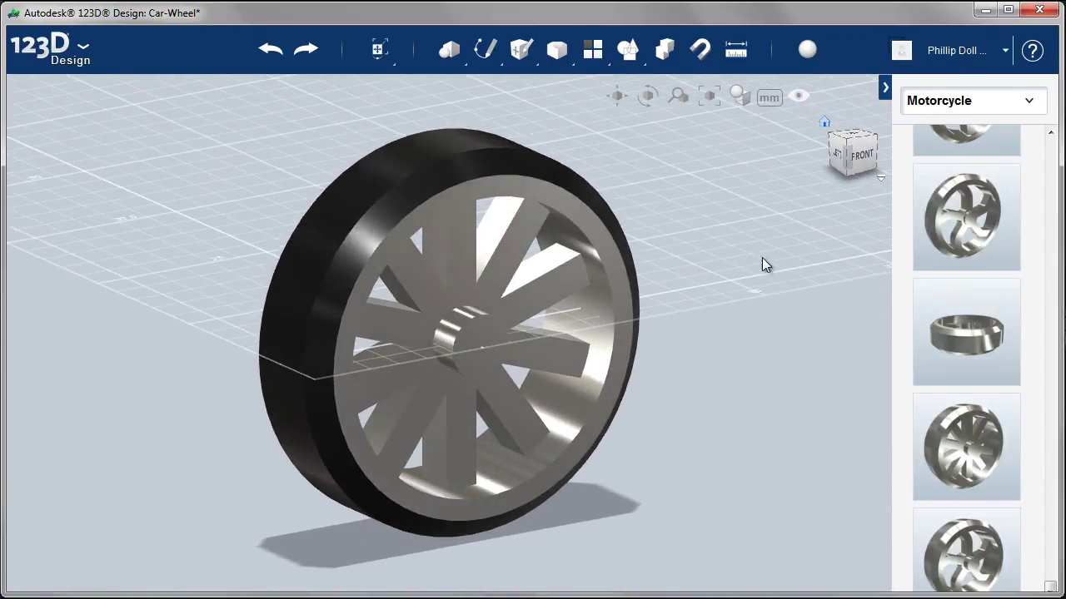